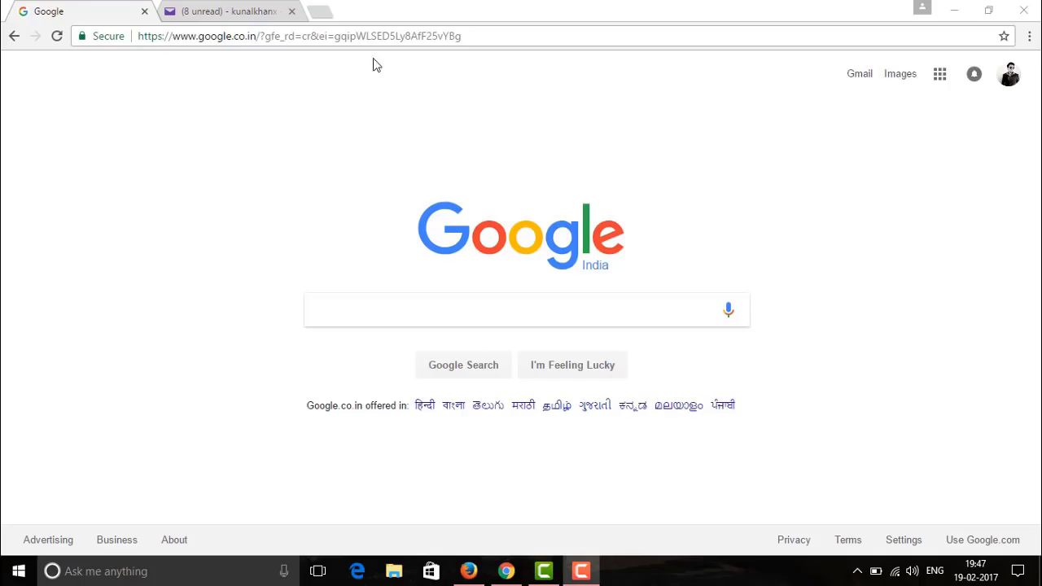
pyautogui.click(491, 36)
pyautogui.write('h')
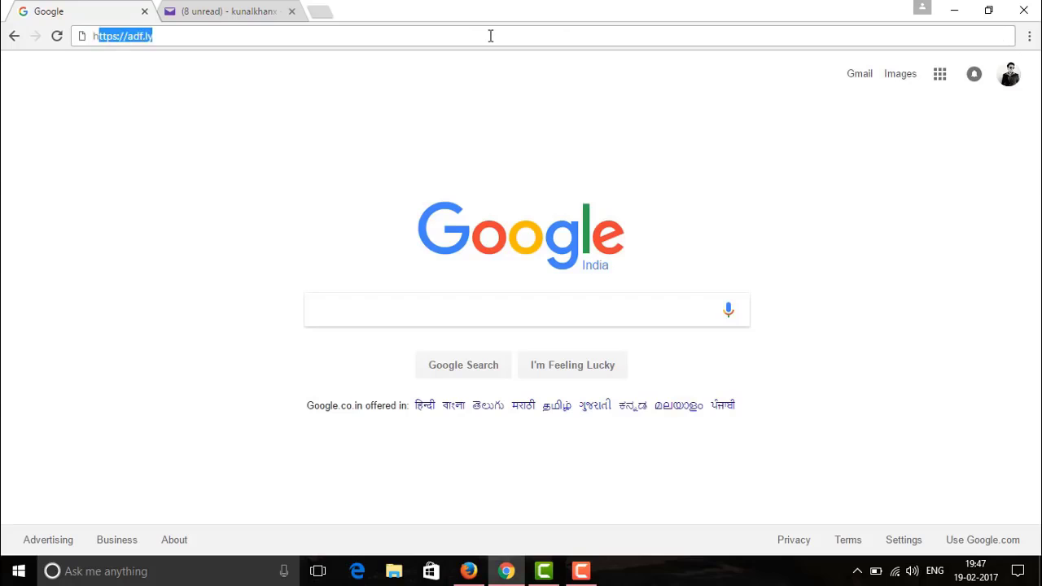
pyautogui.write('ttps:')
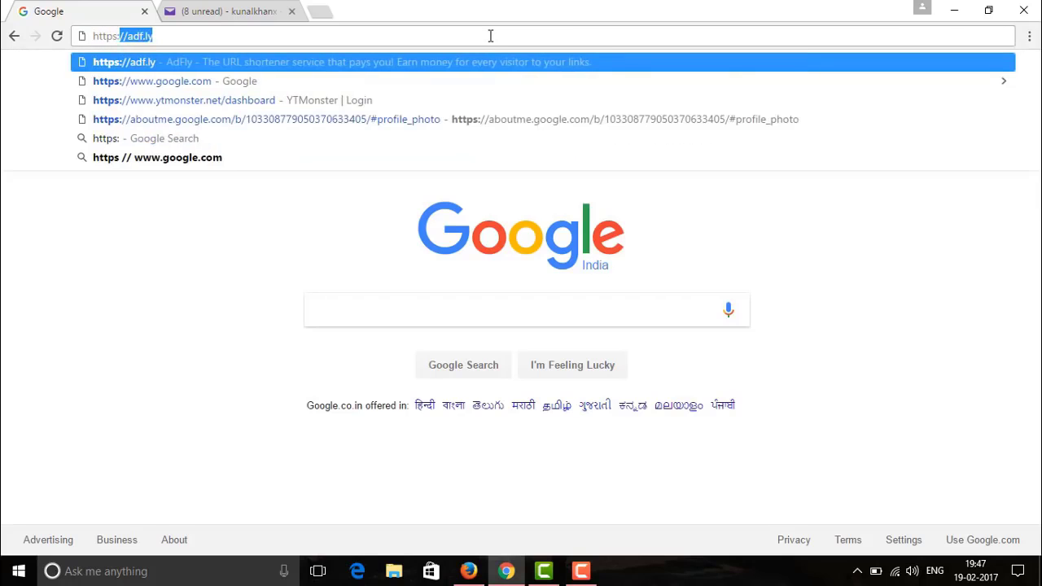
pyautogui.write('//ad')
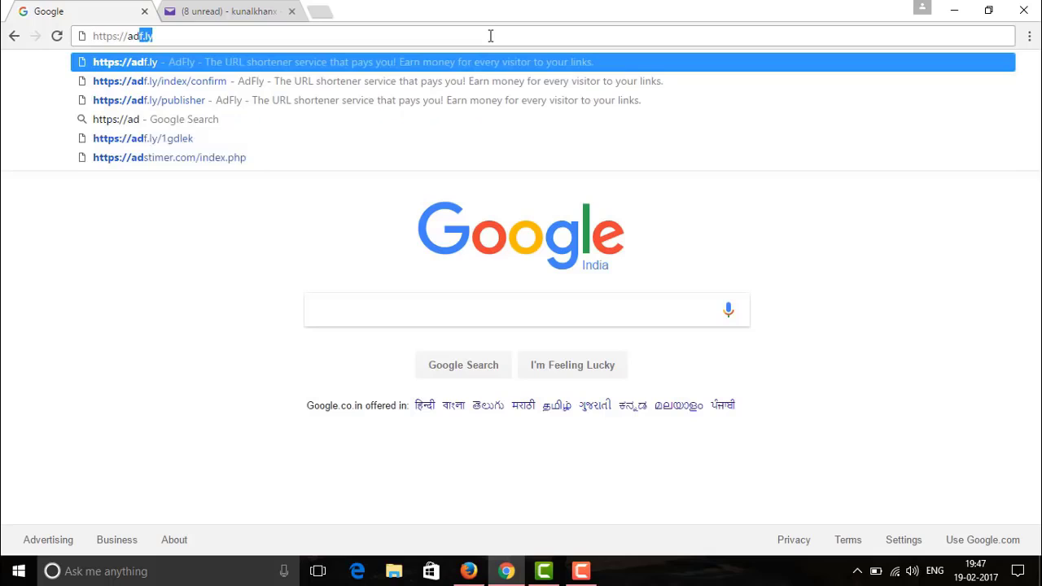
pyautogui.write('f.ly')
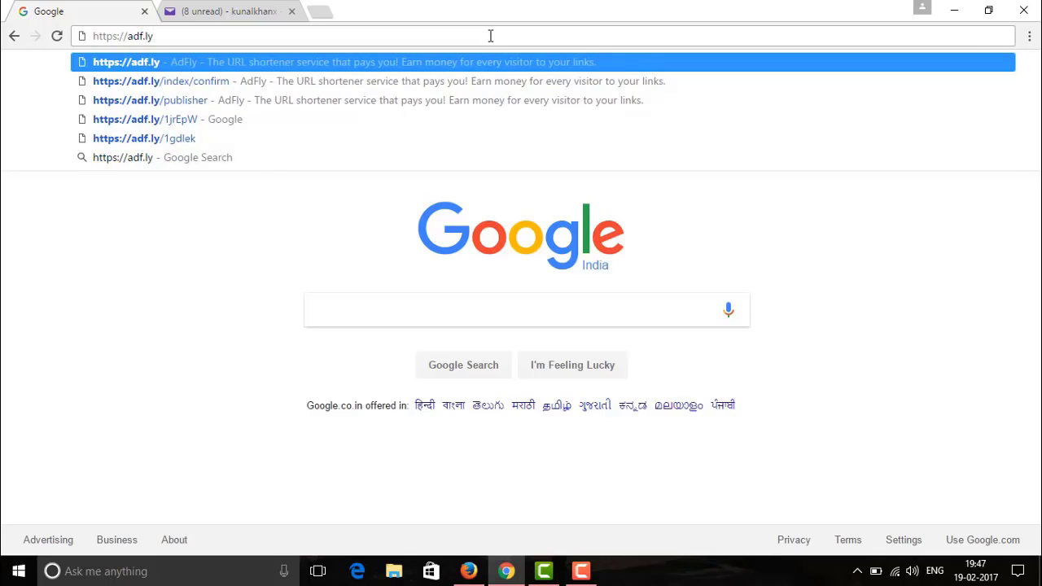
pyautogui.press('Return')
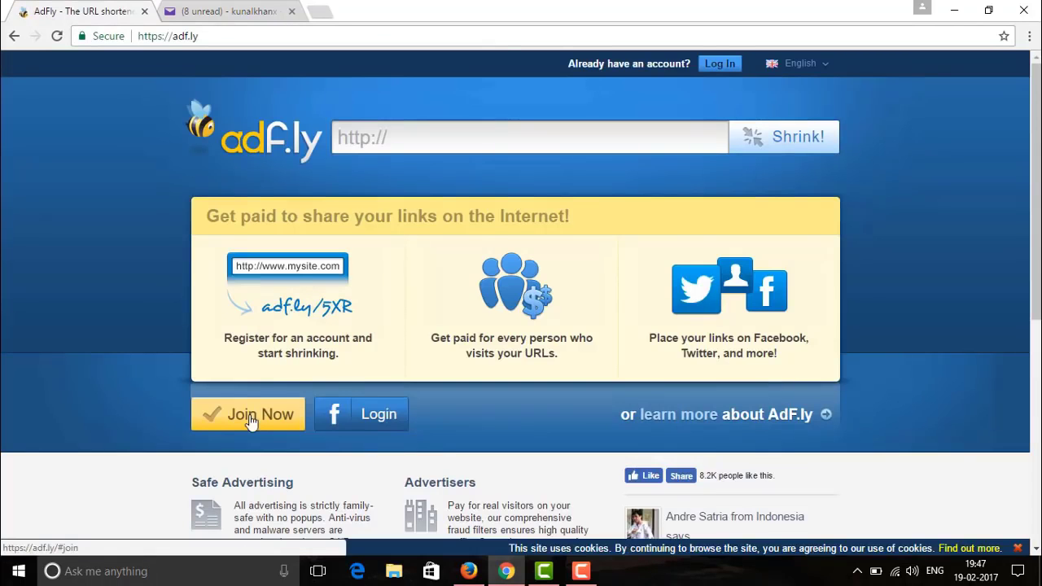
# Step: Open the AdFly registration form and enter the name, username and email address
pyautogui.click(252, 418)
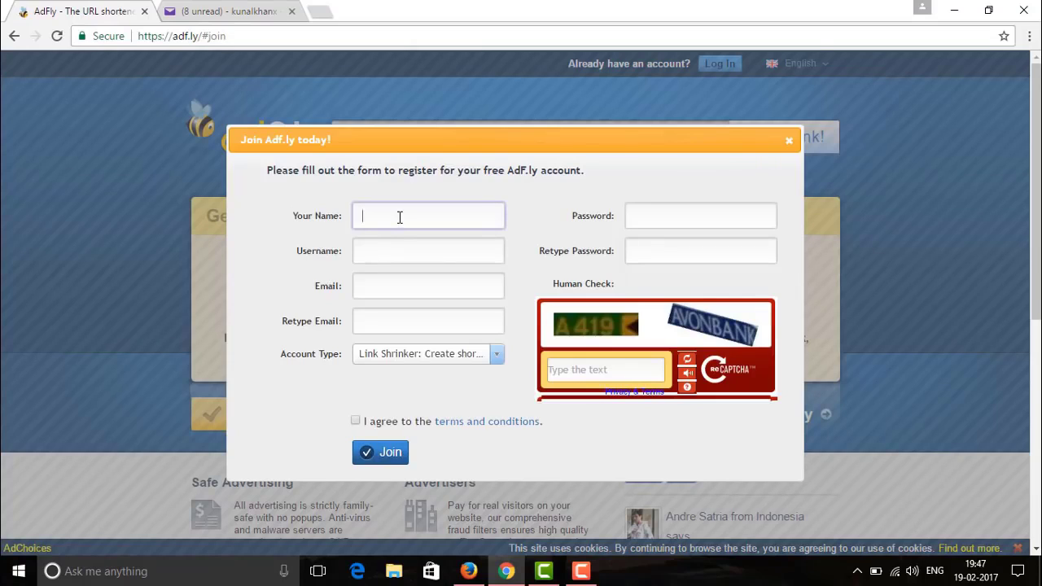
pyautogui.write('Kyn')
pyautogui.press('BackSpace')
pyautogui.press('BackSpace')
pyautogui.write('u')
pyautogui.write('nal')
pyautogui.click(402, 245)
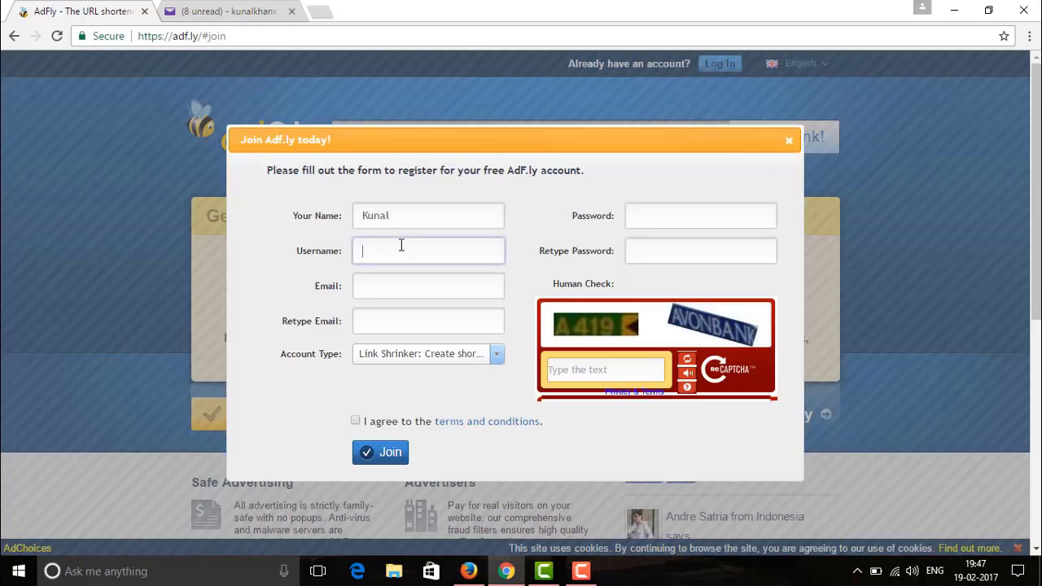
pyautogui.write('kuna')
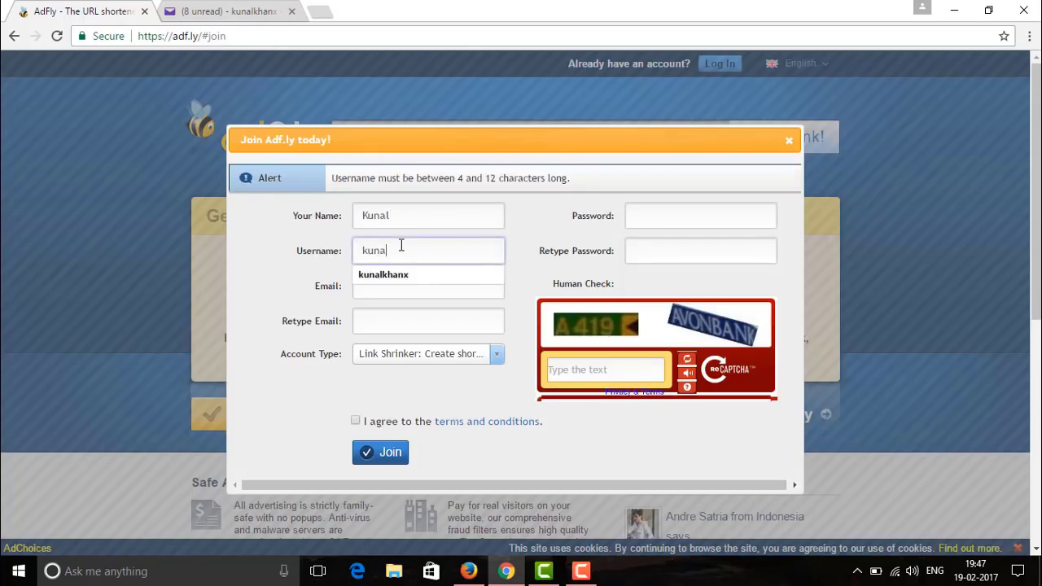
pyautogui.write('l8')
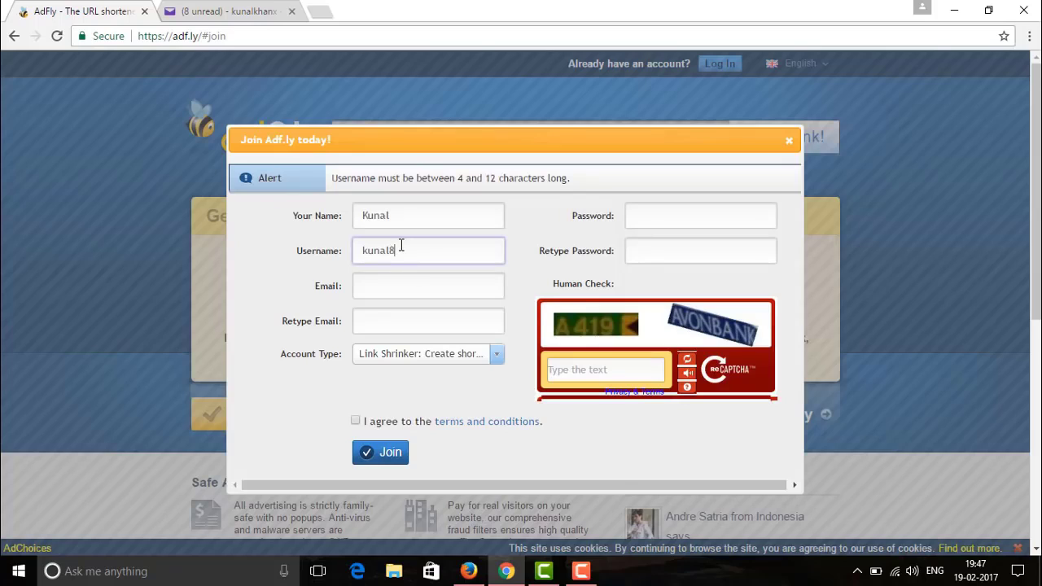
pyautogui.write('7654')
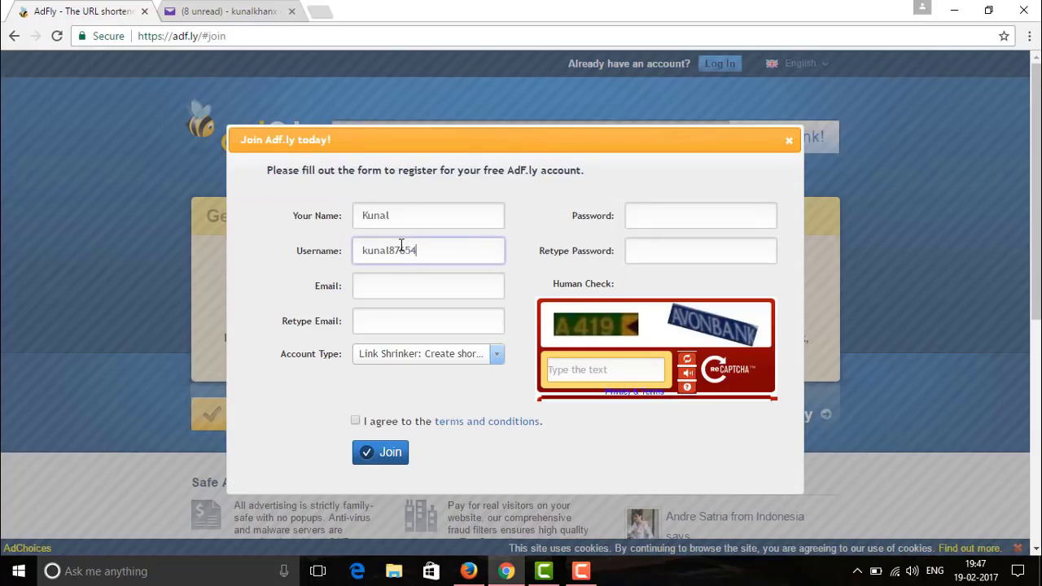
pyautogui.click(390, 290)
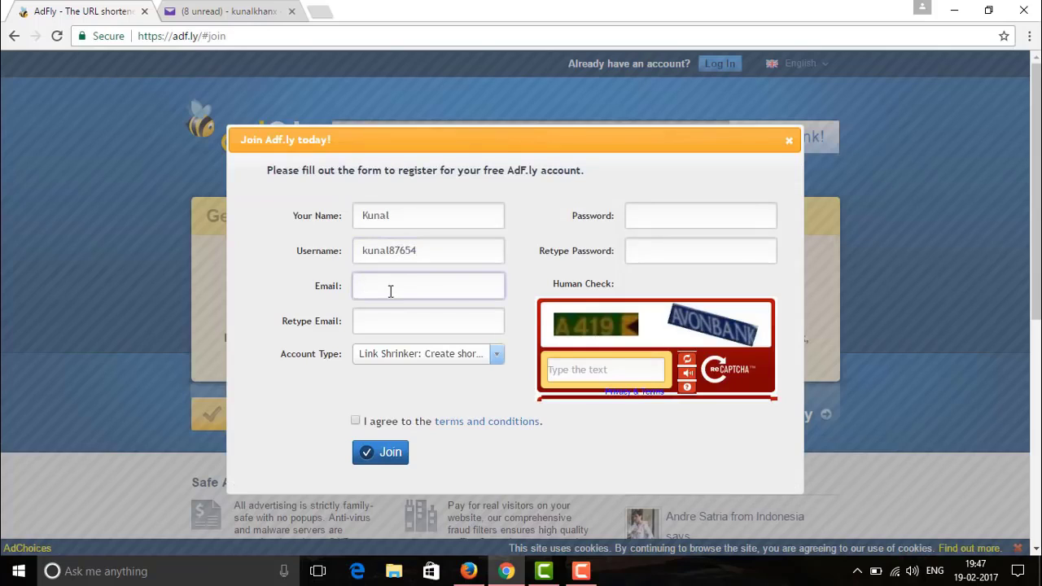
pyautogui.write('kun')
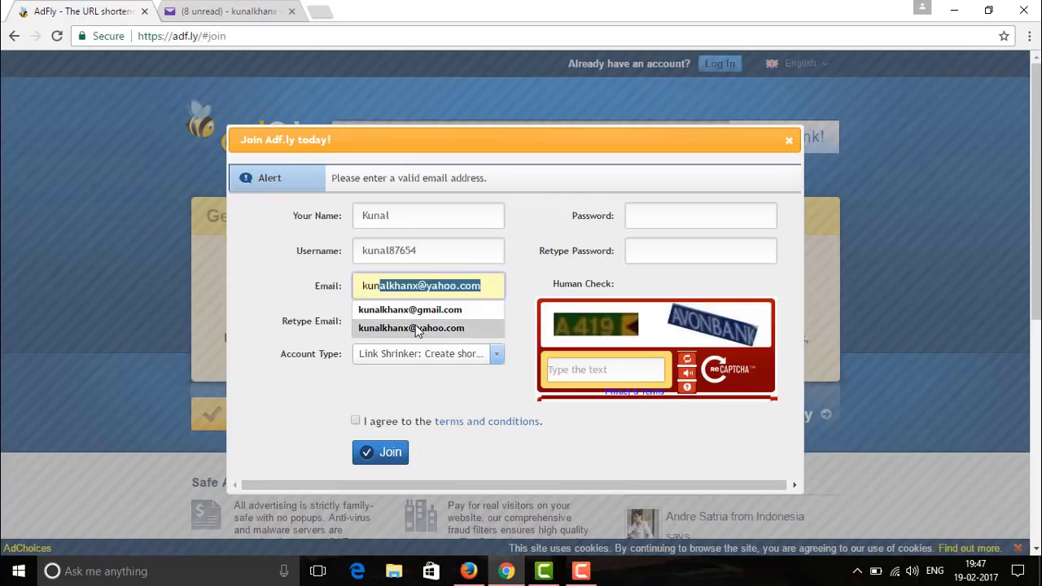
pyautogui.click(416, 328)
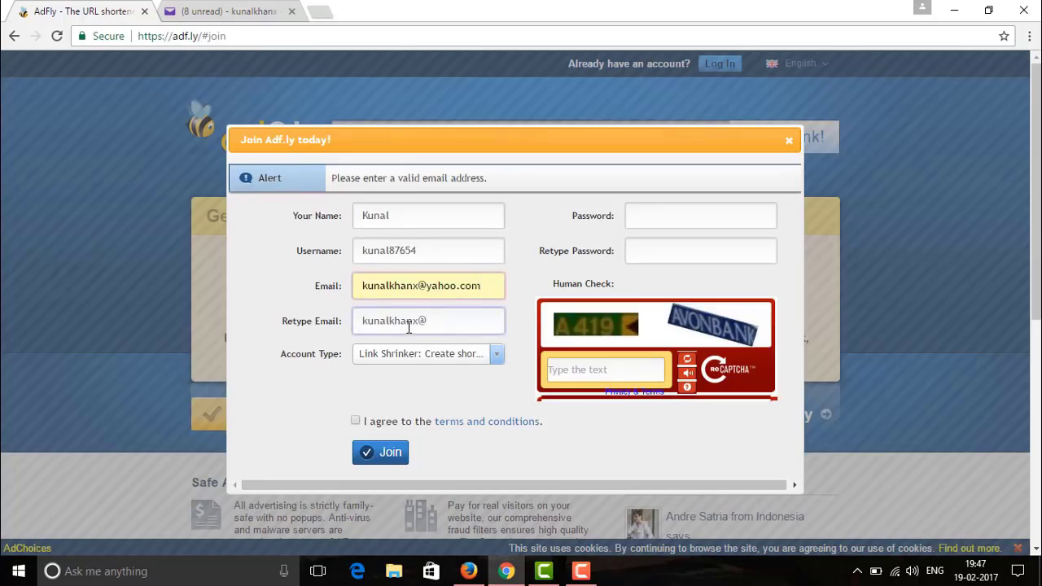
# Step: Keep Link Shrinker as account type, enter both passwords and the captcha, and accept the terms
pyautogui.click(391, 355)
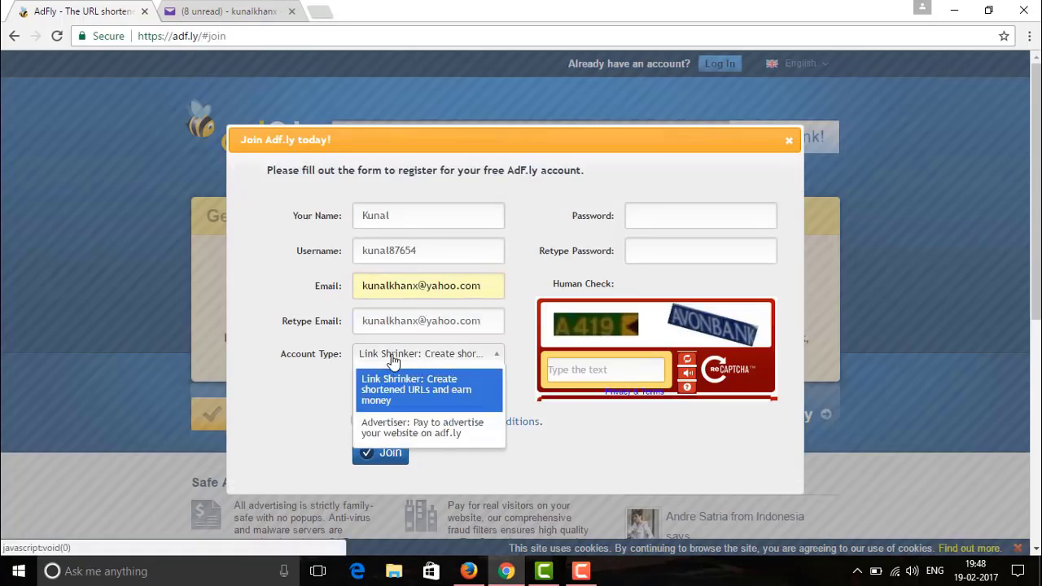
pyautogui.click(465, 389)
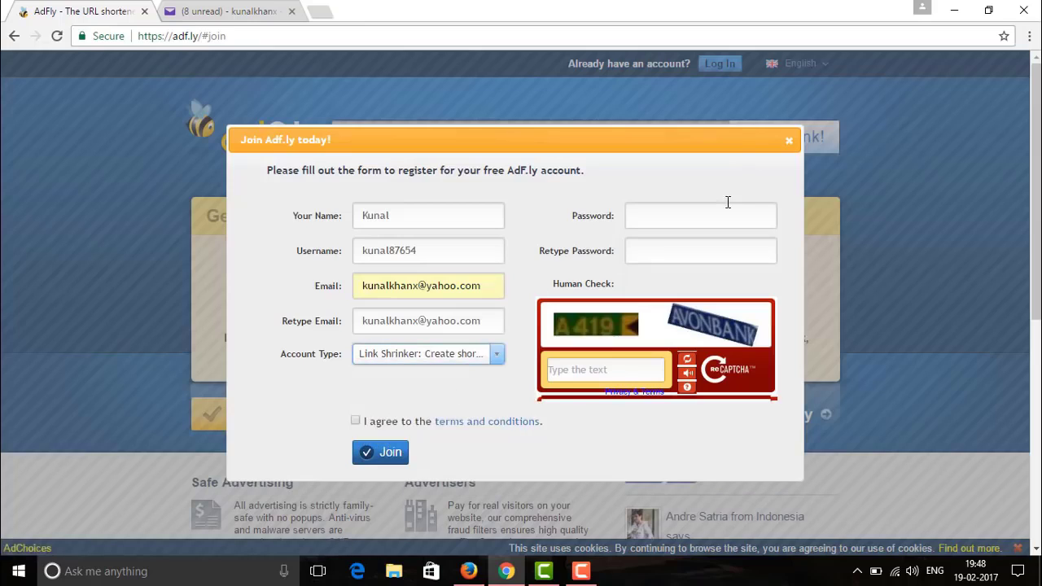
pyautogui.click(650, 220)
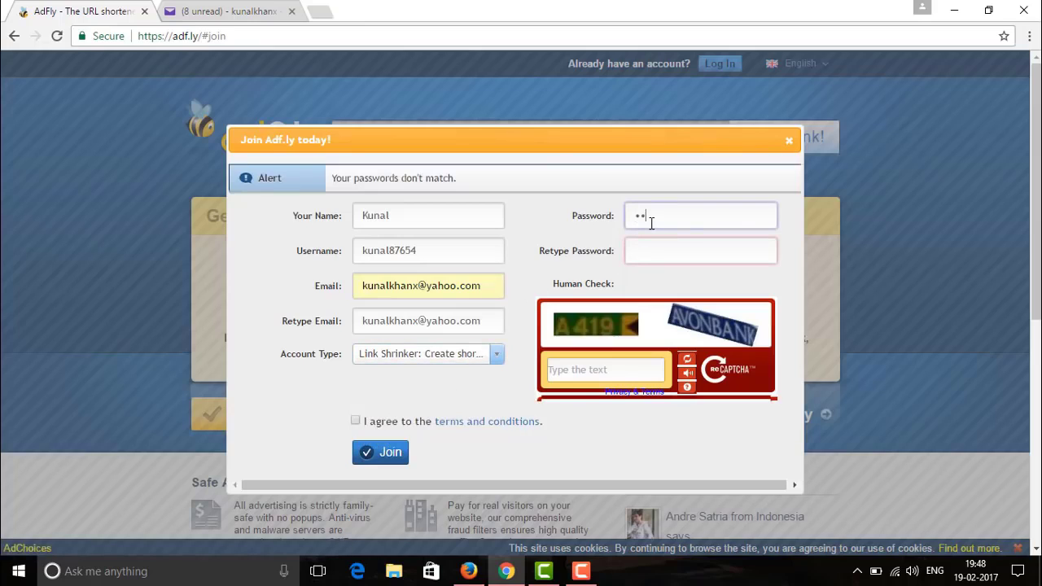
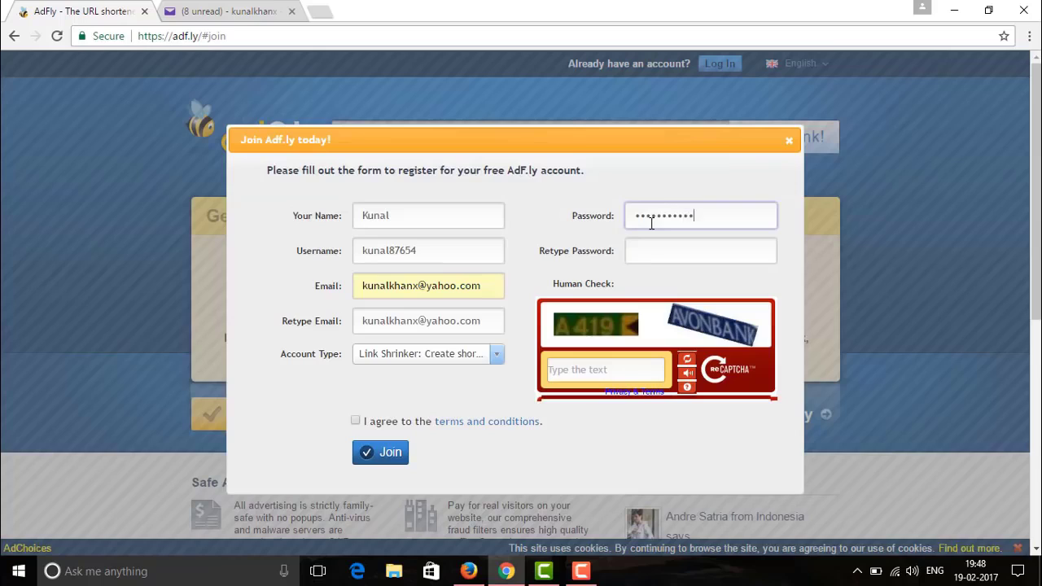
pyautogui.click(647, 254)
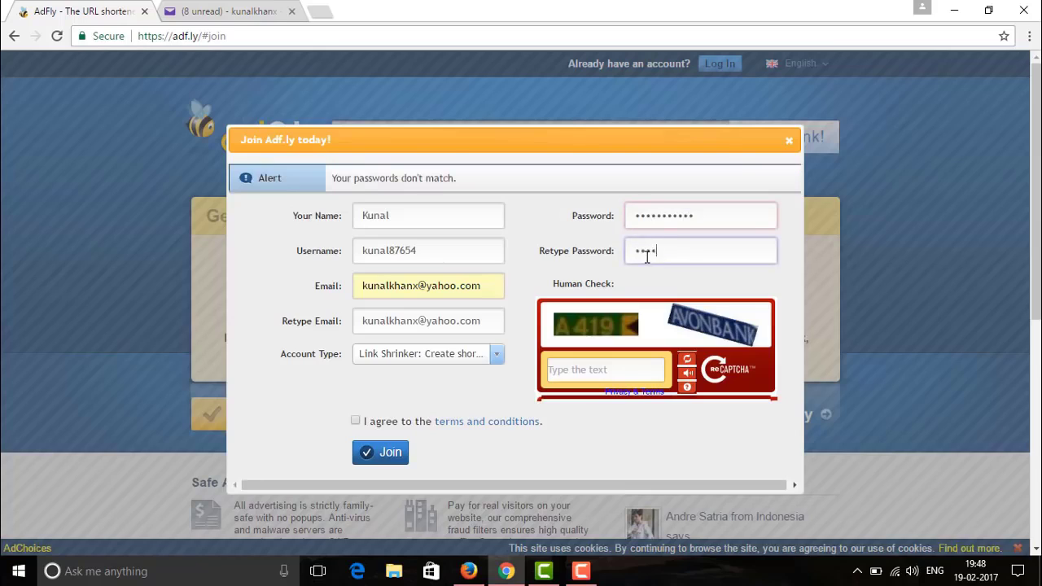
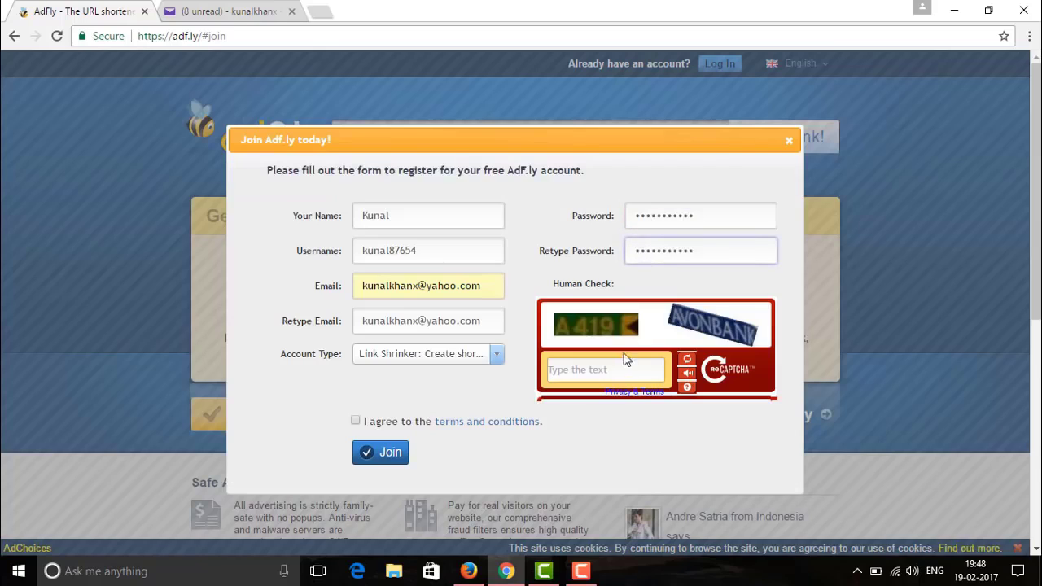
pyautogui.click(607, 371)
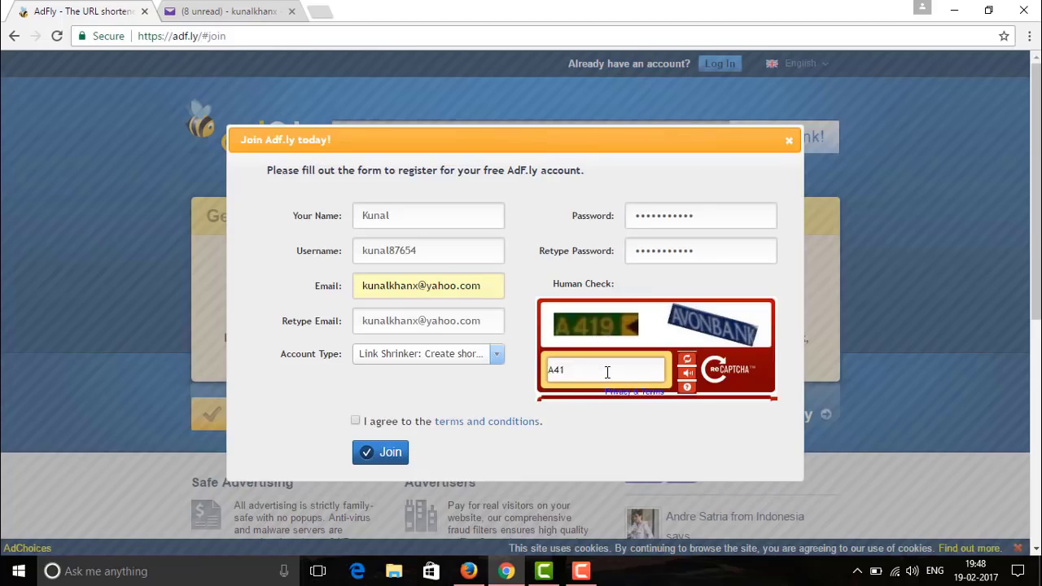
pyautogui.click(356, 422)
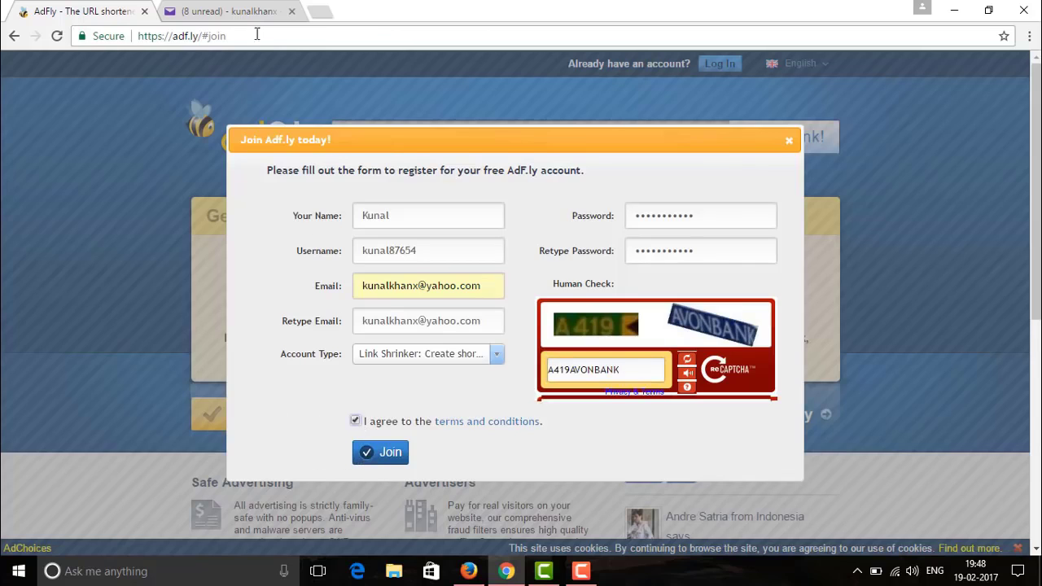
# Step: Copy the activation key from the AdFly confirmation email in Yahoo Mail
pyautogui.click(231, 8)
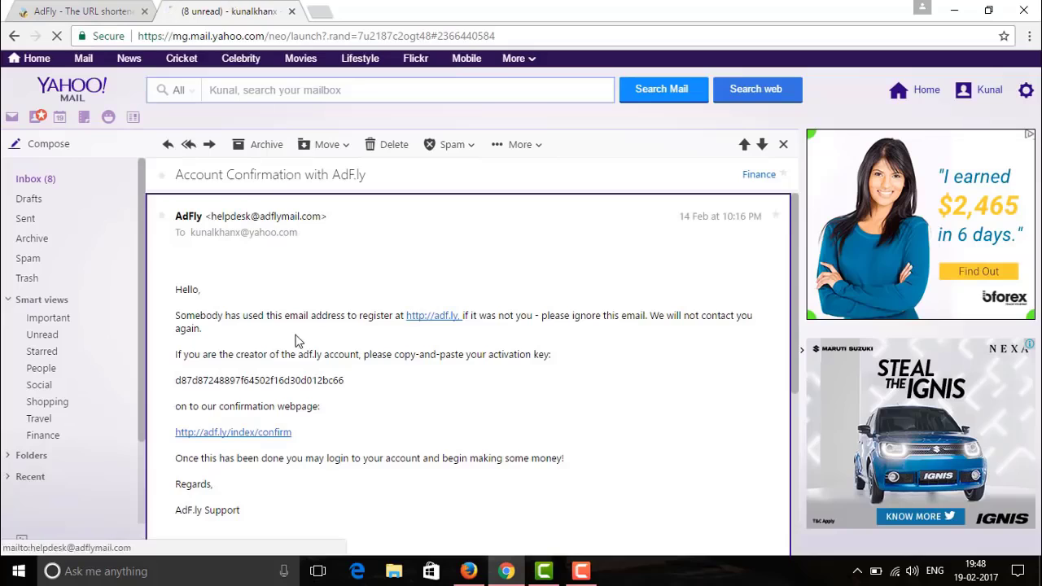
pyautogui.scroll(-1, 298, 341)
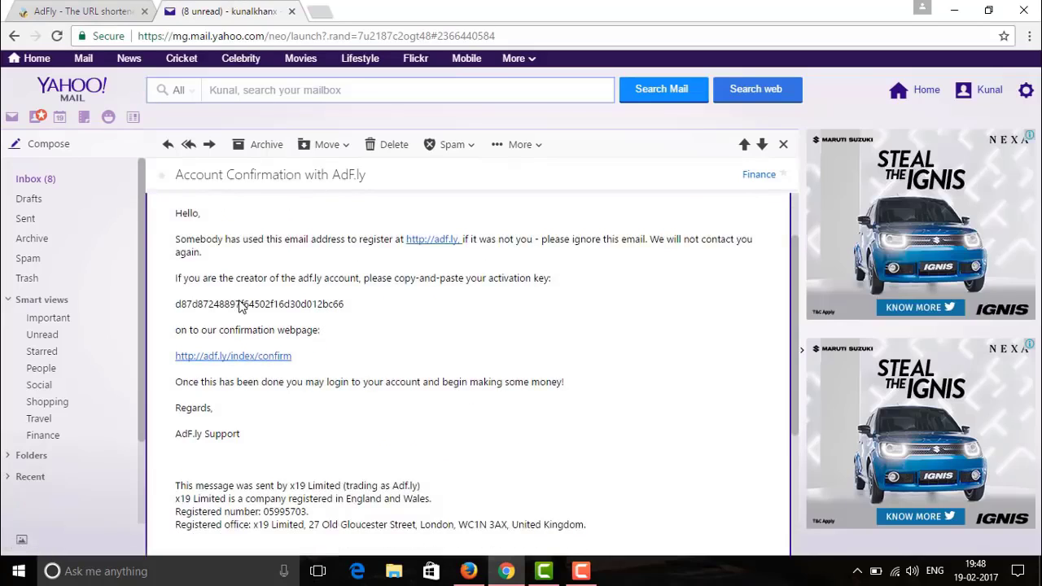
pyautogui.doubleClick(241, 306)
pyautogui.rightClick(242, 307)
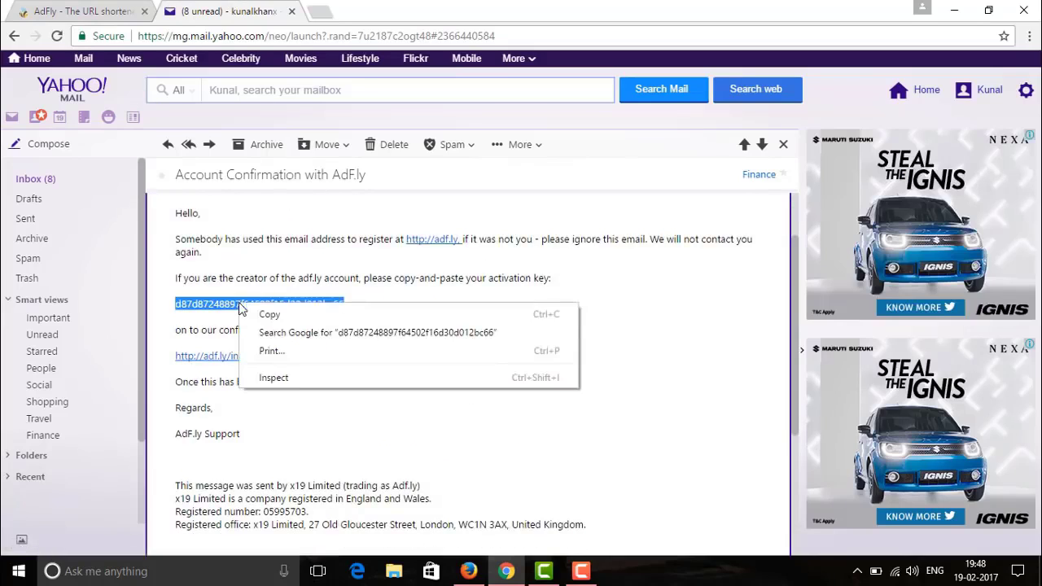
pyautogui.click(257, 313)
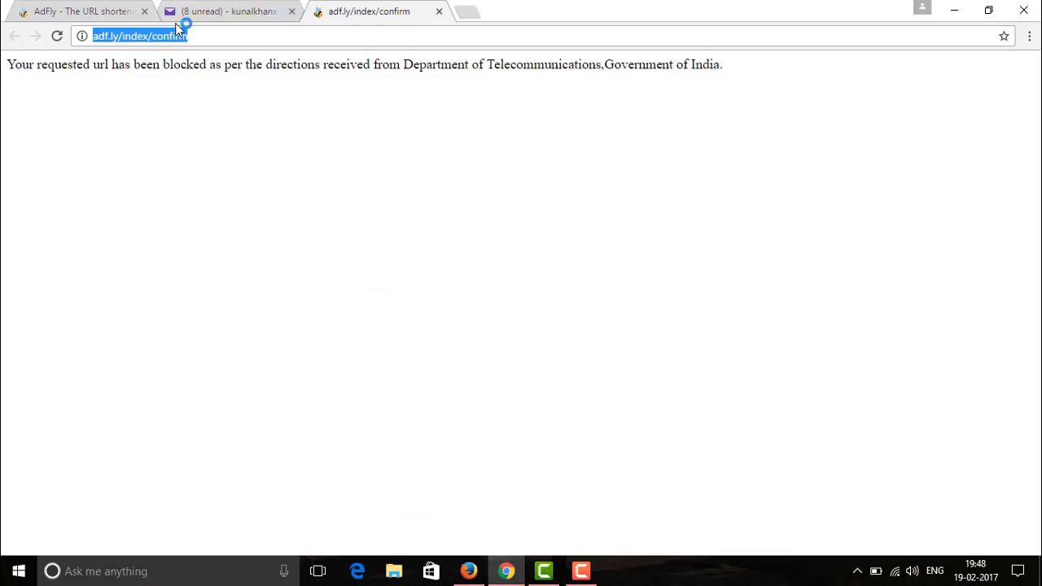
# Step: Reload the blocked confirmation page with an https: prefix on its address
pyautogui.press('Home')
pyautogui.write('HTT')
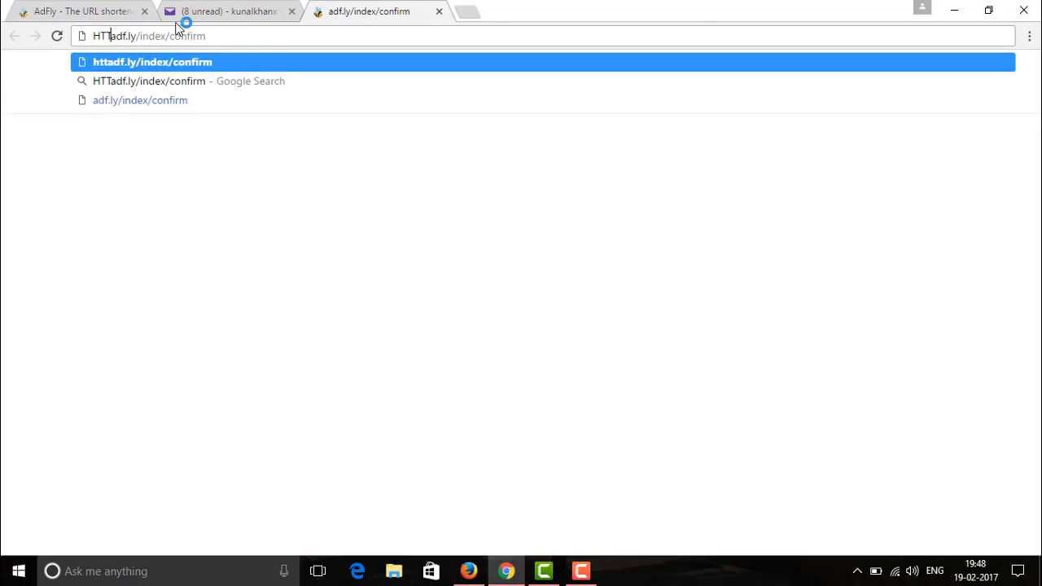
pyautogui.press('BackSpace')
pyautogui.press('BackSpace')
pyautogui.press('BackSpace')
pyautogui.write('https:')
pyautogui.press('Return')
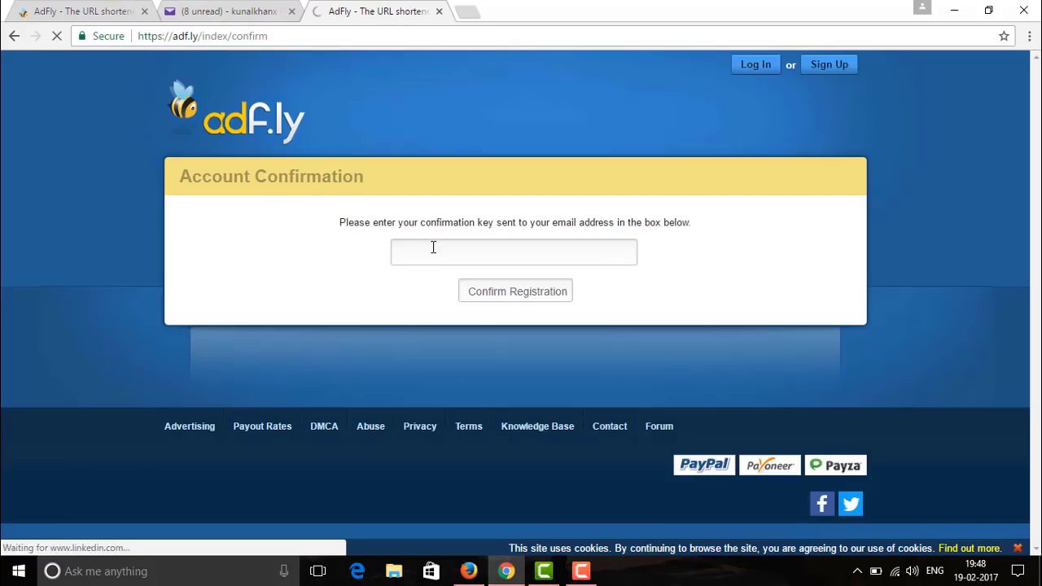
# Step: Paste the activation key into the key box and confirm the registration
pyautogui.click(432, 248)
pyautogui.rightClick(434, 248)
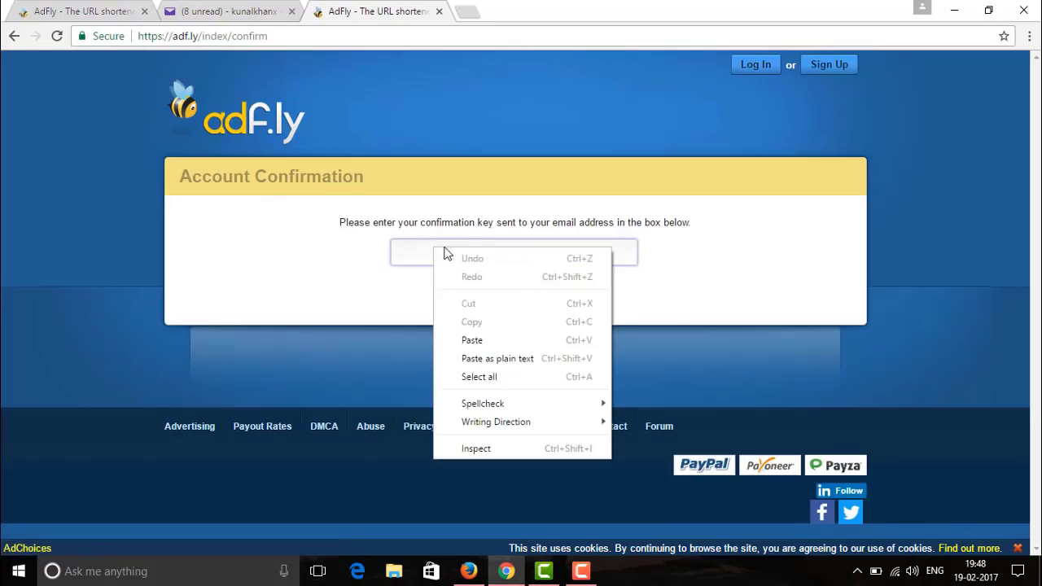
pyautogui.click(472, 340)
pyautogui.click(423, 330)
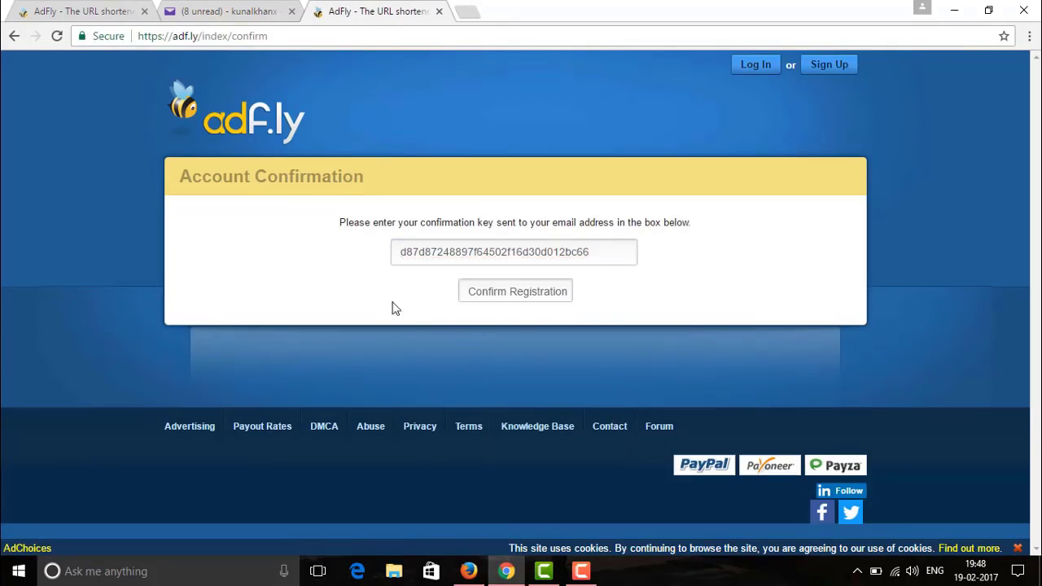
pyautogui.click(525, 296)
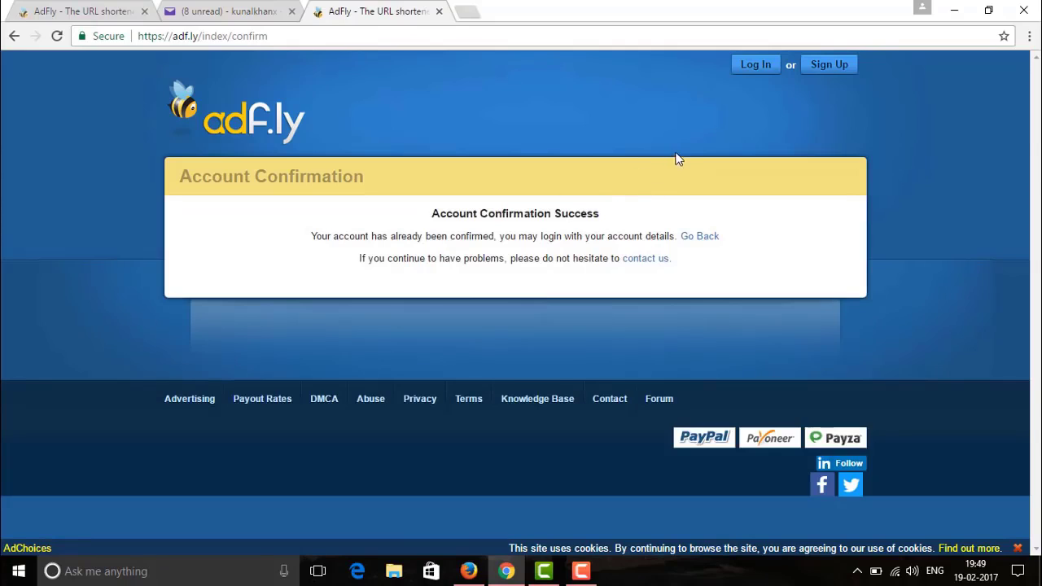
# Step: Log in to AdFly with the saved email and password, with Remember Me ticked
pyautogui.click(762, 73)
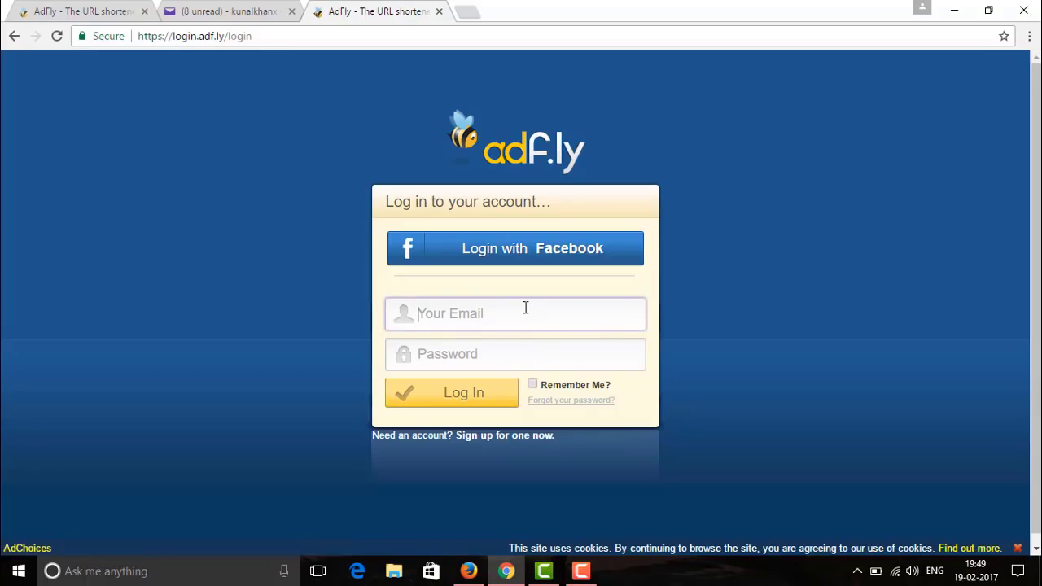
pyautogui.write('ku')
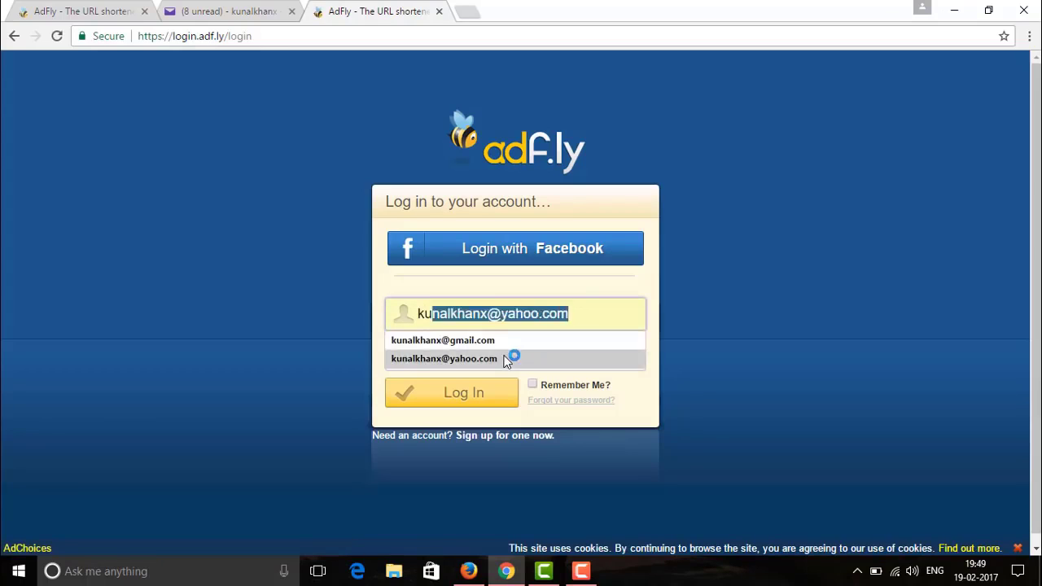
pyautogui.click(489, 358)
pyautogui.click(487, 358)
pyautogui.write('••')
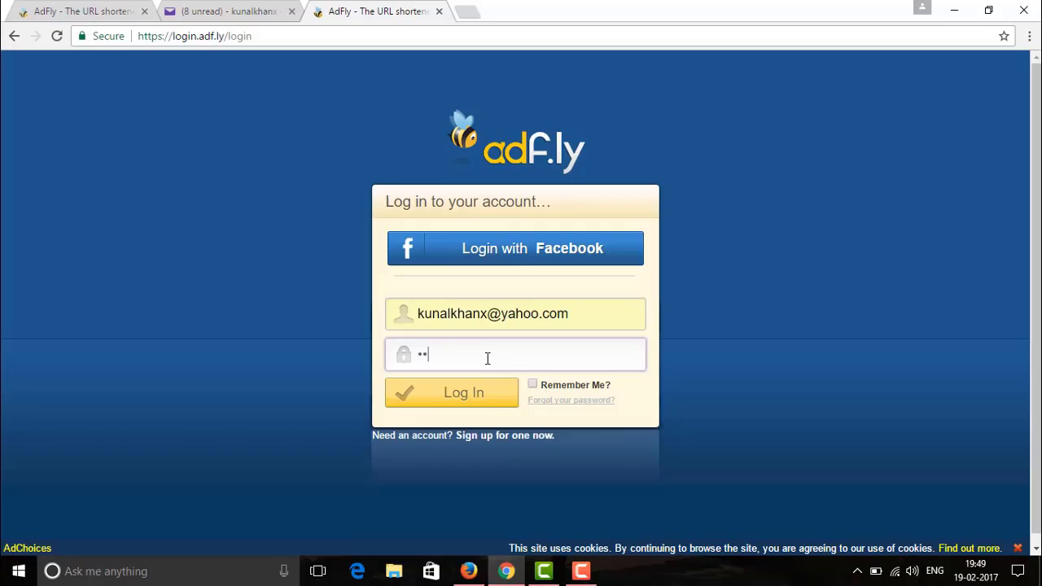
pyautogui.write('•••••••')
pyautogui.write('••')
pyautogui.click(544, 388)
pyautogui.click(466, 396)
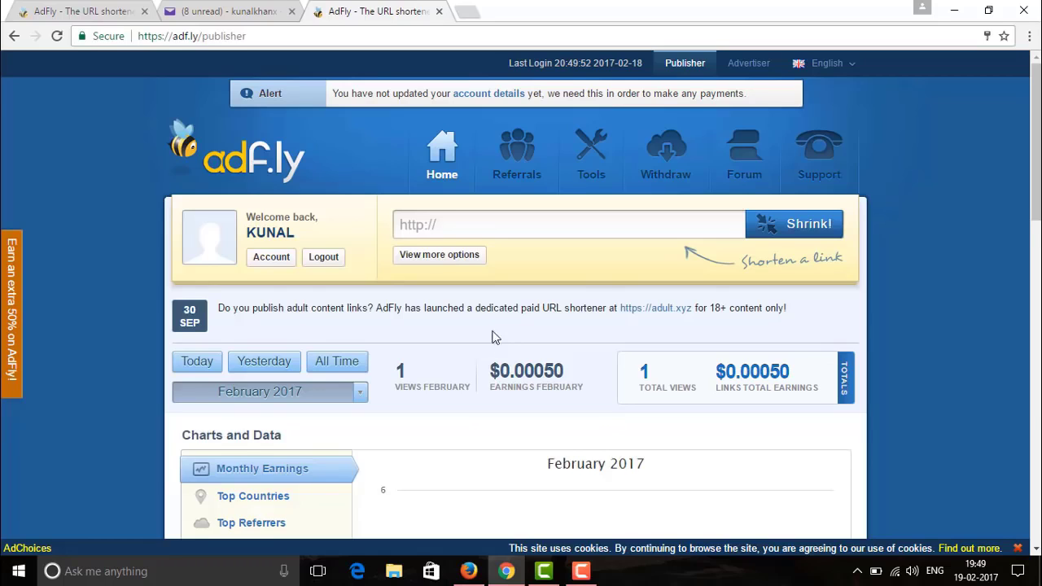
pyautogui.scroll(-1, 494, 334)
pyautogui.scroll(-3, 500, 328)
pyautogui.scroll(-4, 502, 330)
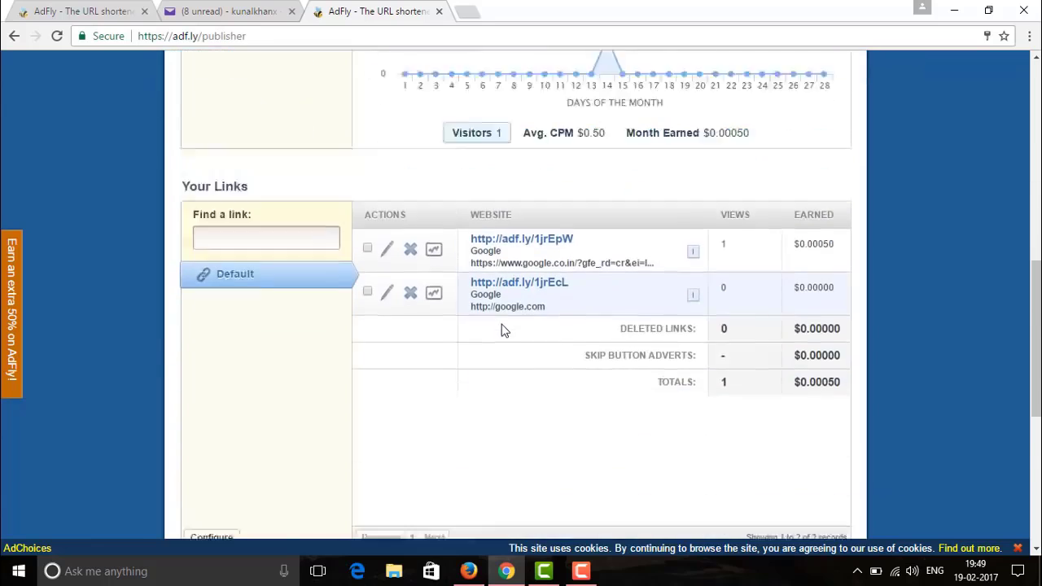
pyautogui.scroll(-2, 501, 330)
pyautogui.scroll(1, 502, 330)
pyautogui.scroll(2, 501, 330)
pyautogui.scroll(6, 502, 329)
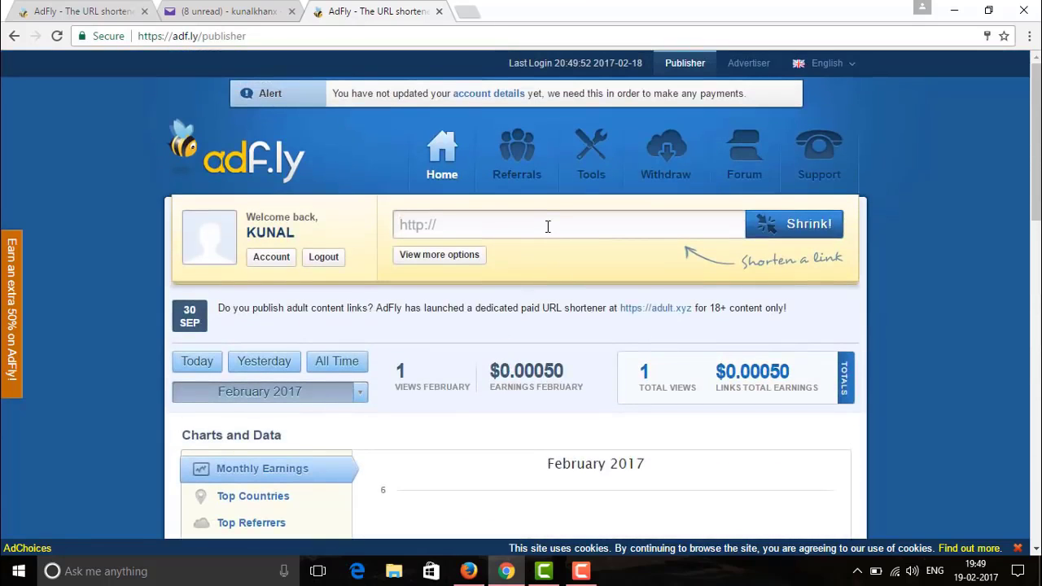
pyautogui.click(548, 226)
pyautogui.write('www.google.com')
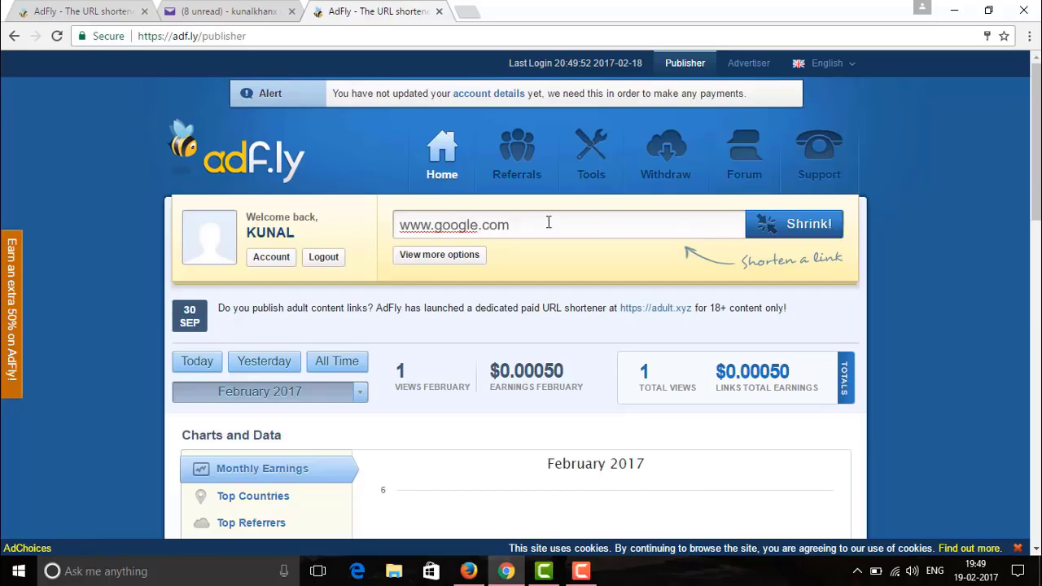
pyautogui.click(814, 229)
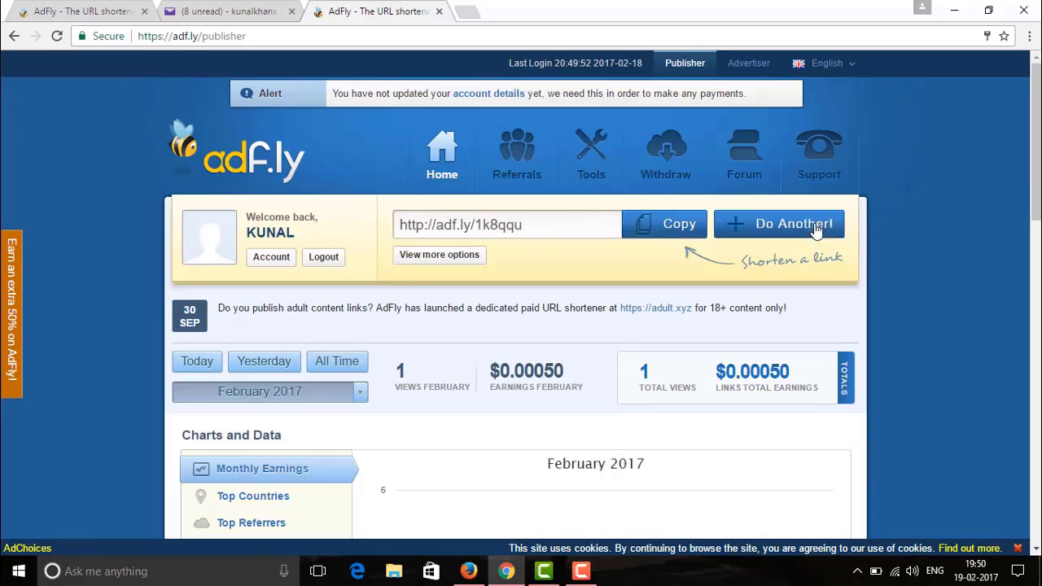
pyautogui.click(816, 230)
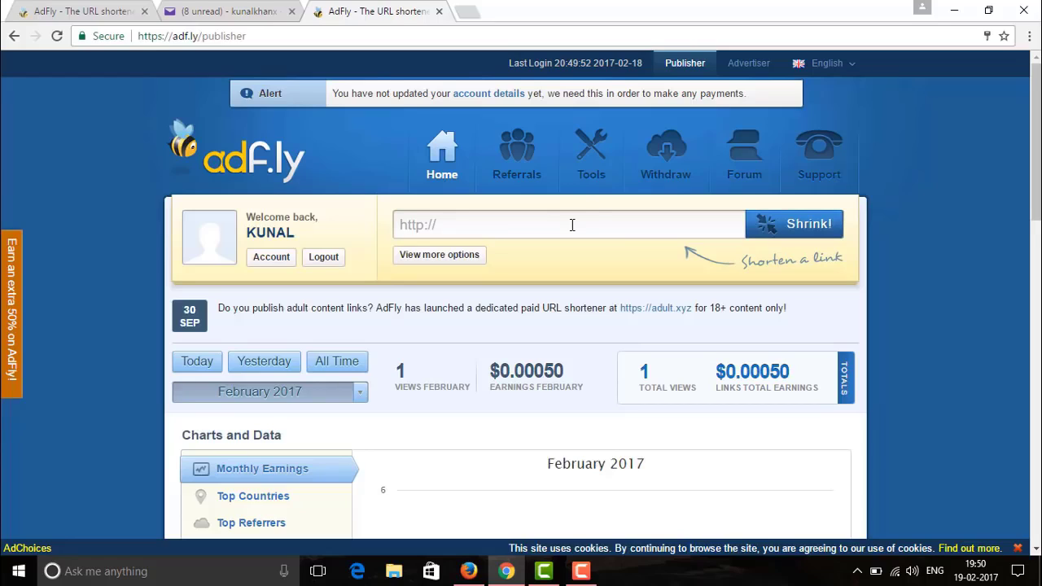
# Step: Search Google for pastebin in a new tab and go to the Pastebin.com result
pyautogui.click(475, 18)
pyautogui.write('p')
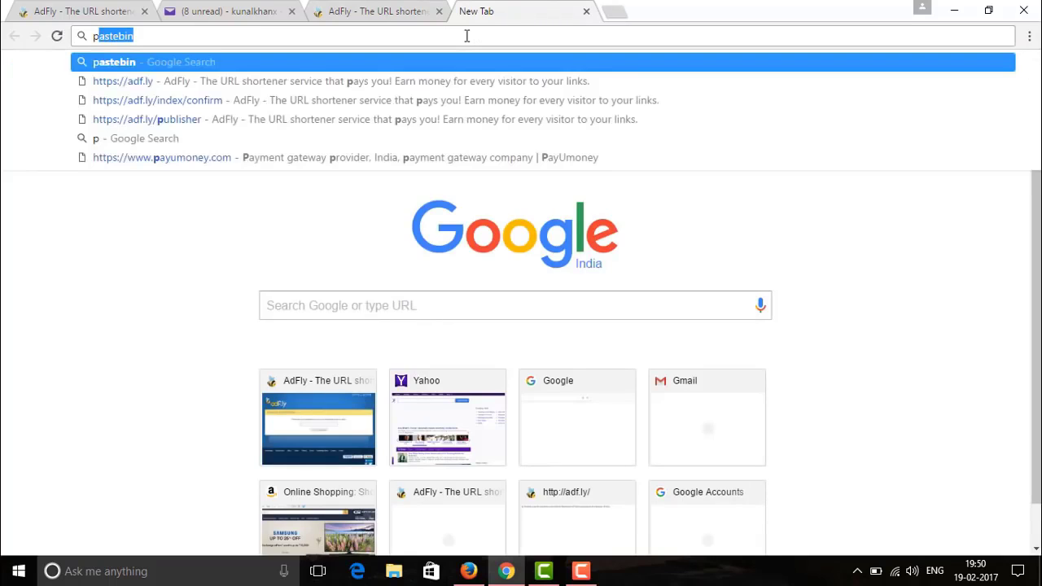
pyautogui.write('astebin')
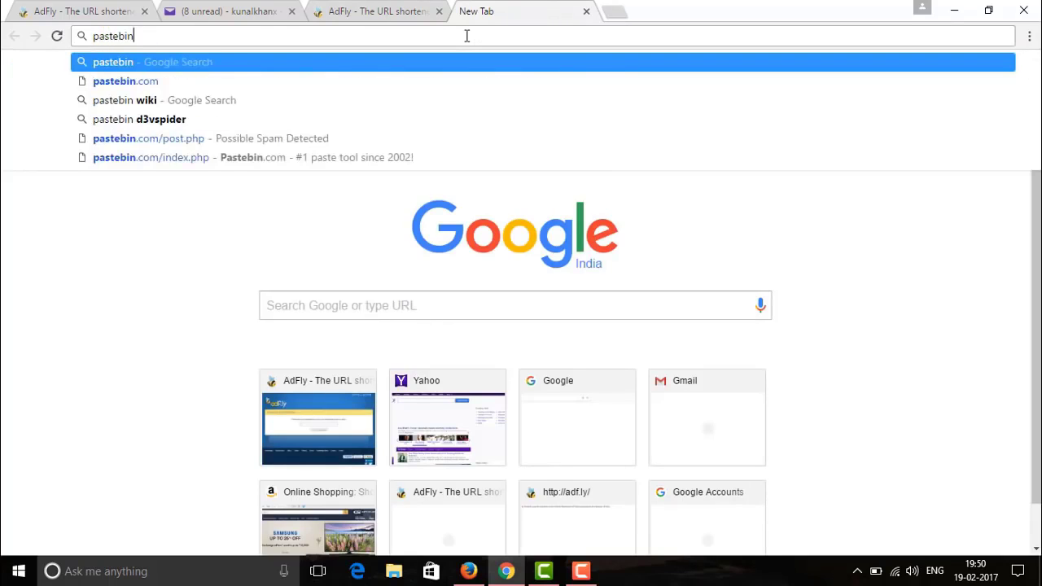
pyautogui.press('Return')
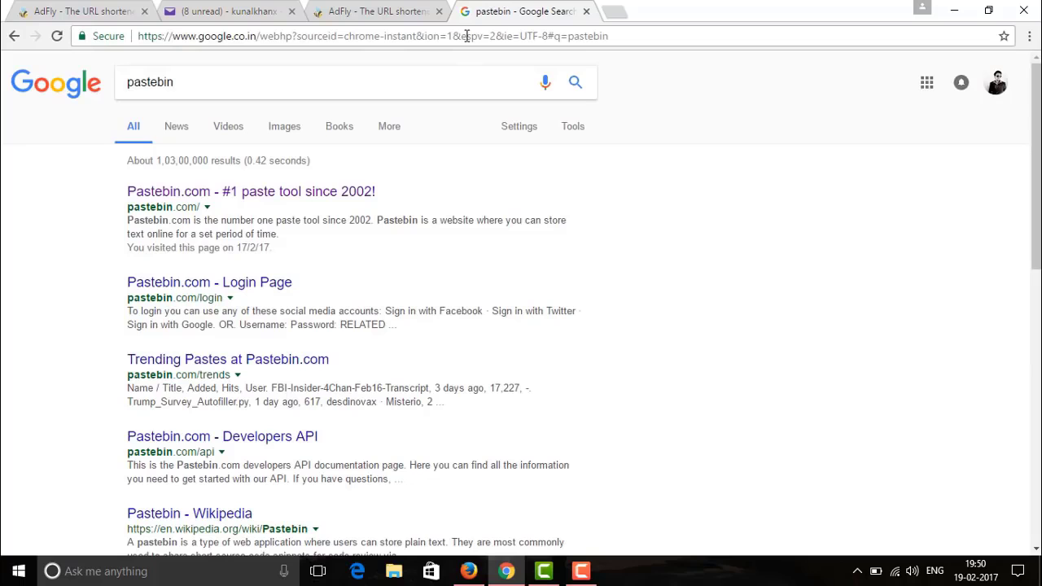
pyautogui.click(290, 197)
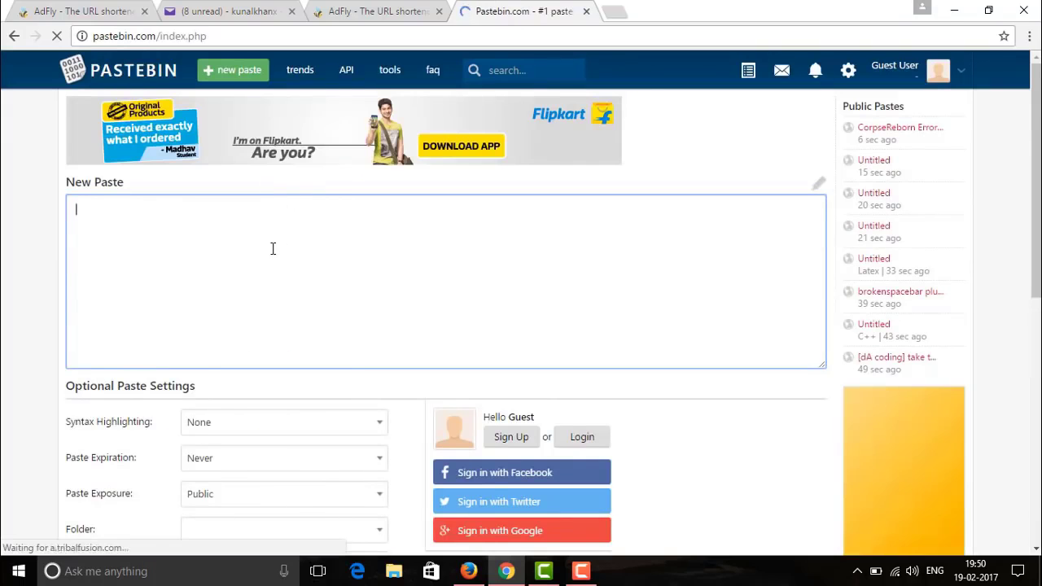
# Step: Paste the short link and add the line 'Best Search Engine In The World....!' below it
pyautogui.write('http://adf.ly/1k8qqu')
pyautogui.press('Return')
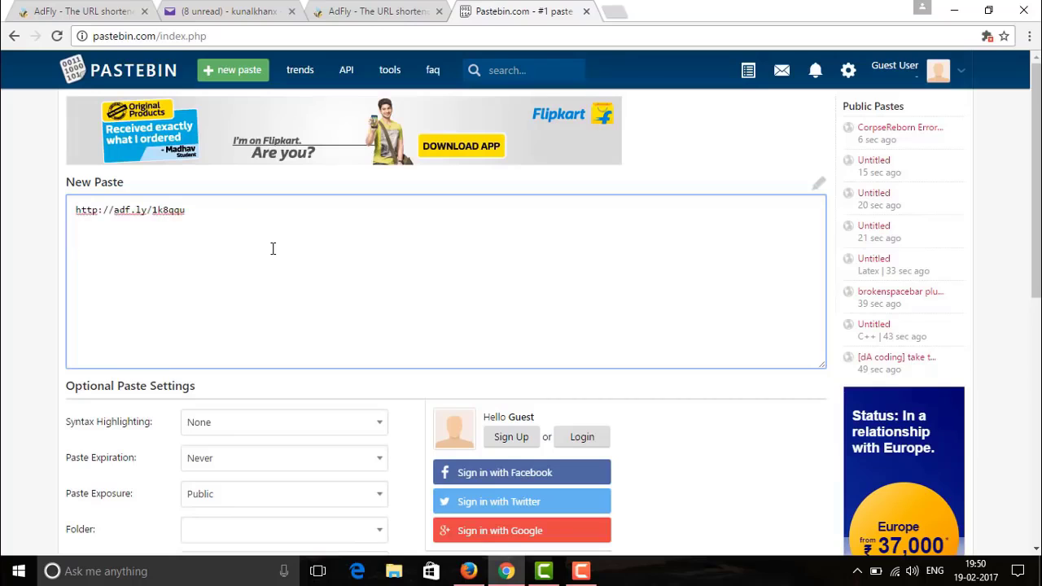
pyautogui.write('Best Search E')
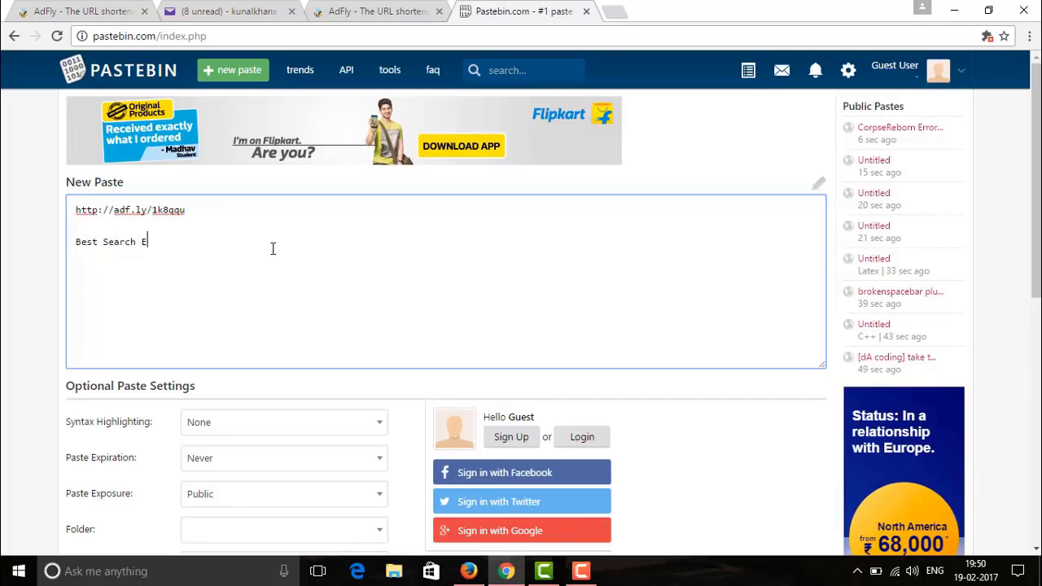
pyautogui.write('ngine In The W')
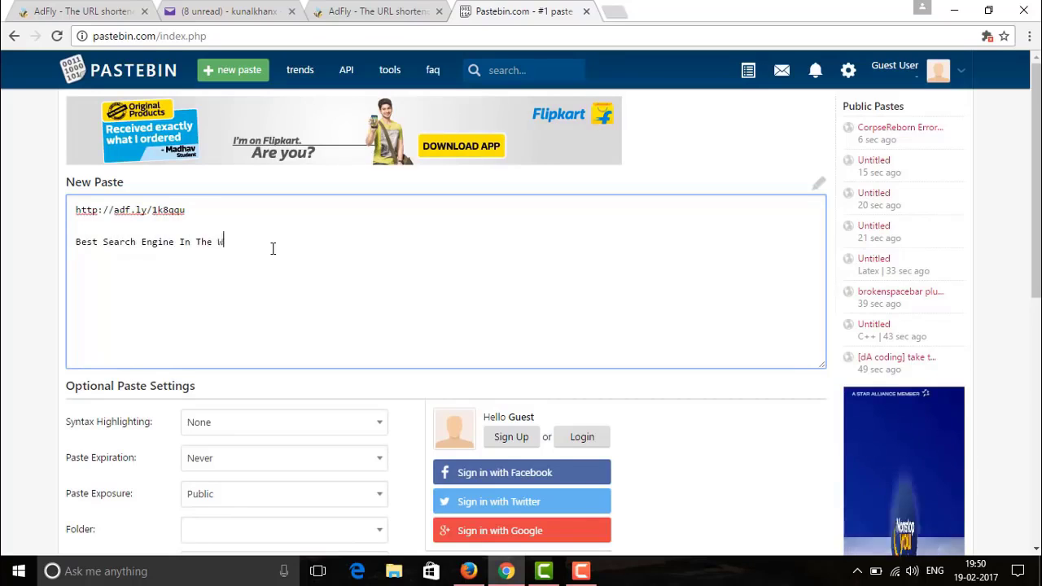
pyautogui.write('orld....!')
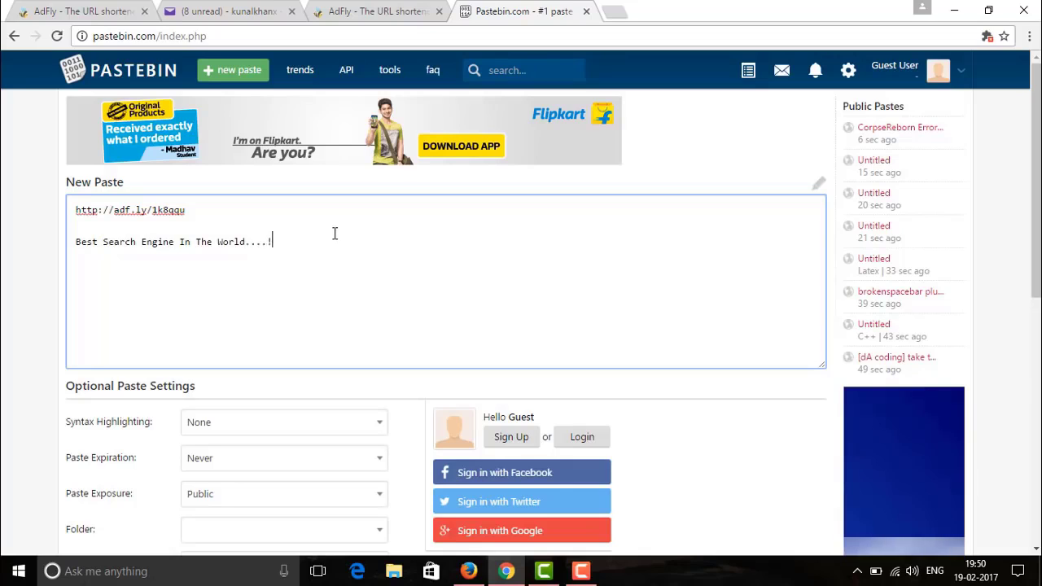
# Step: Create the new paste, passing the reCAPTCHA check to publish it
pyautogui.scroll(-1, 310, 237)
pyautogui.scroll(-1, 309, 238)
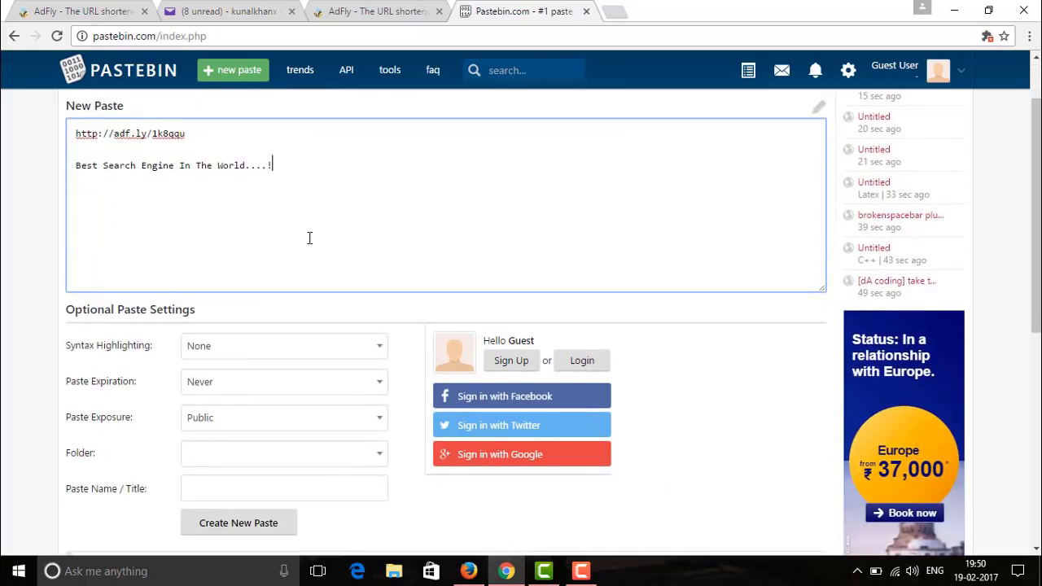
pyautogui.click(244, 531)
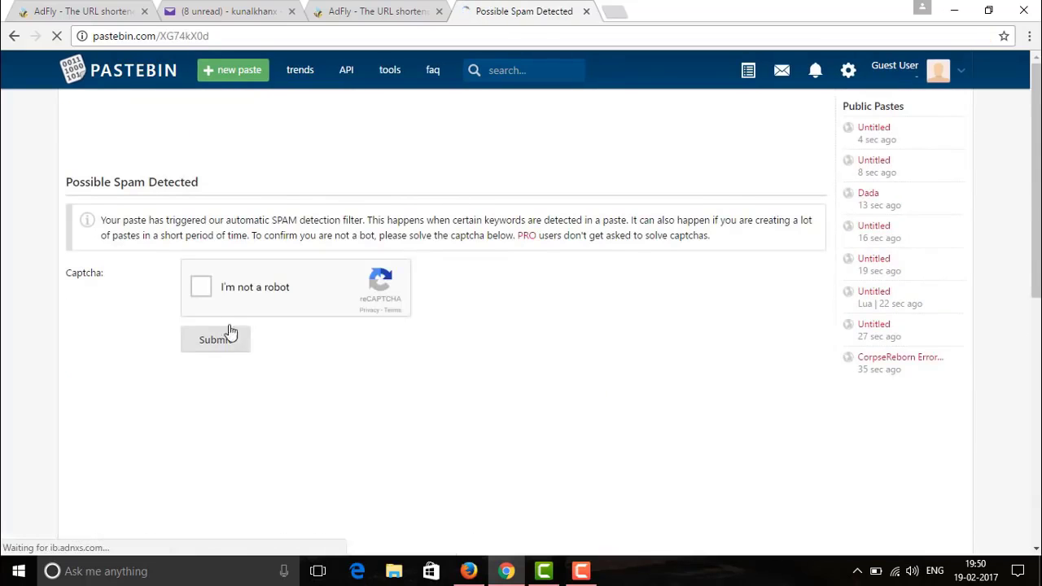
pyautogui.click(201, 285)
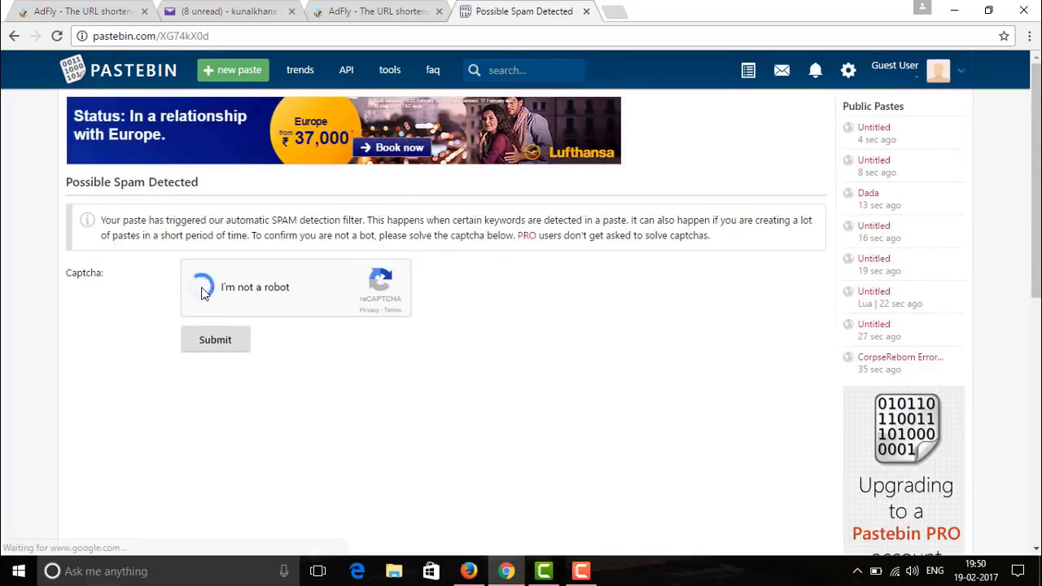
pyautogui.click(216, 342)
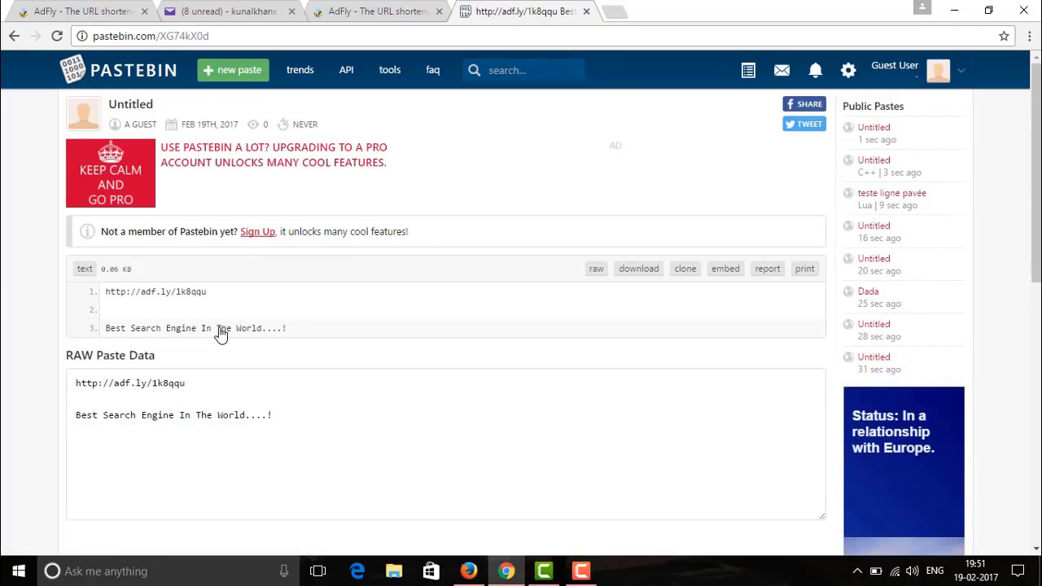
# Step: Return to AdFly and look through the Withdraw earnings page
pyautogui.click(388, 10)
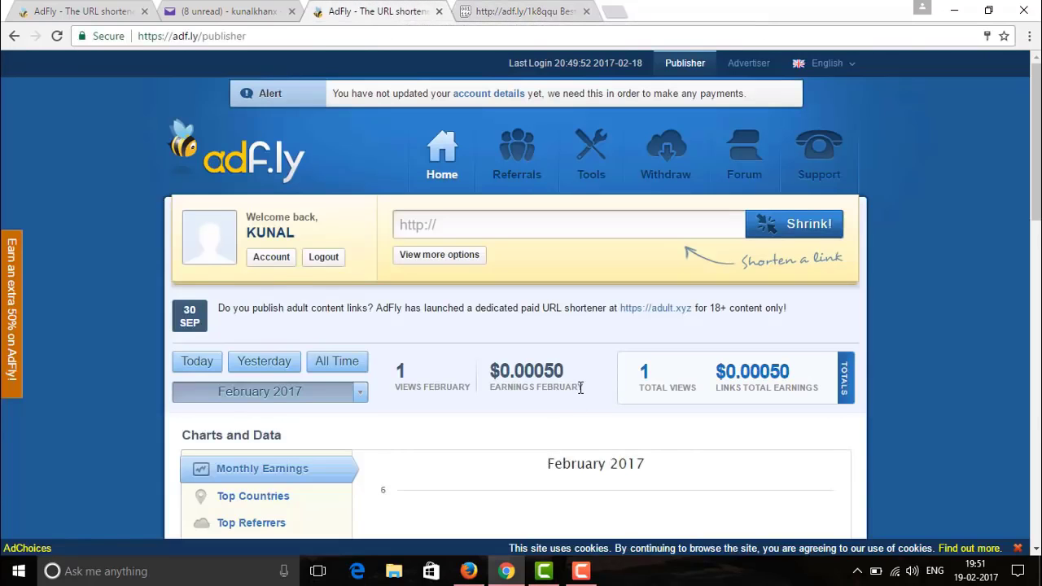
pyautogui.click(670, 162)
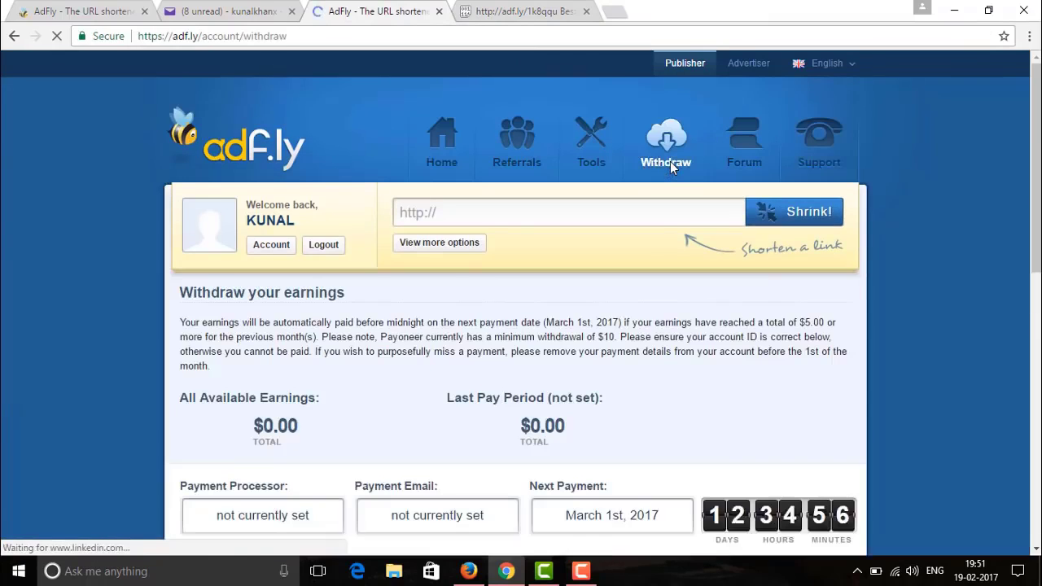
pyautogui.scroll(-2, 431, 419)
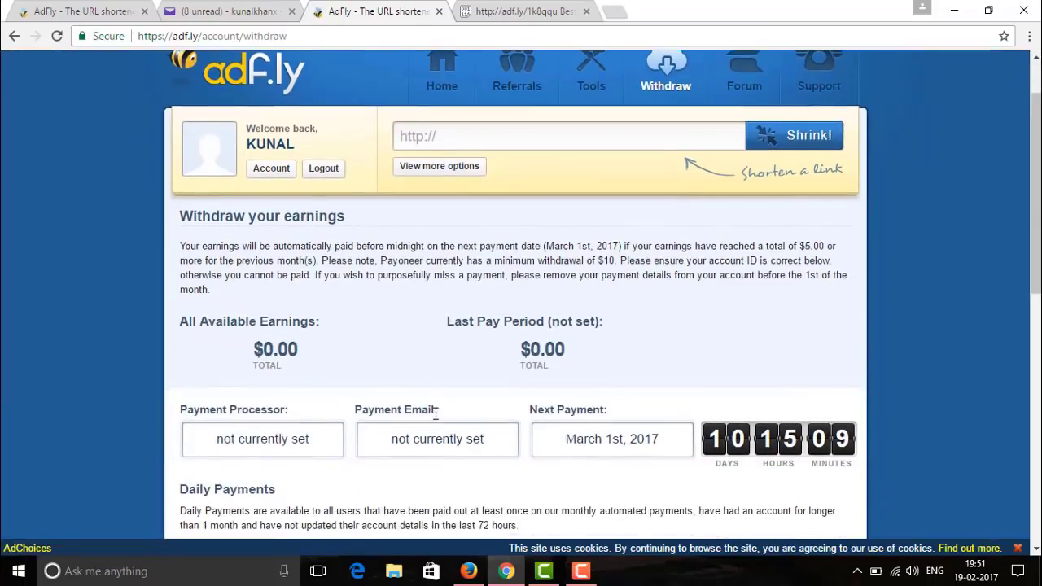
pyautogui.scroll(-1, 437, 418)
pyautogui.scroll(-2, 437, 418)
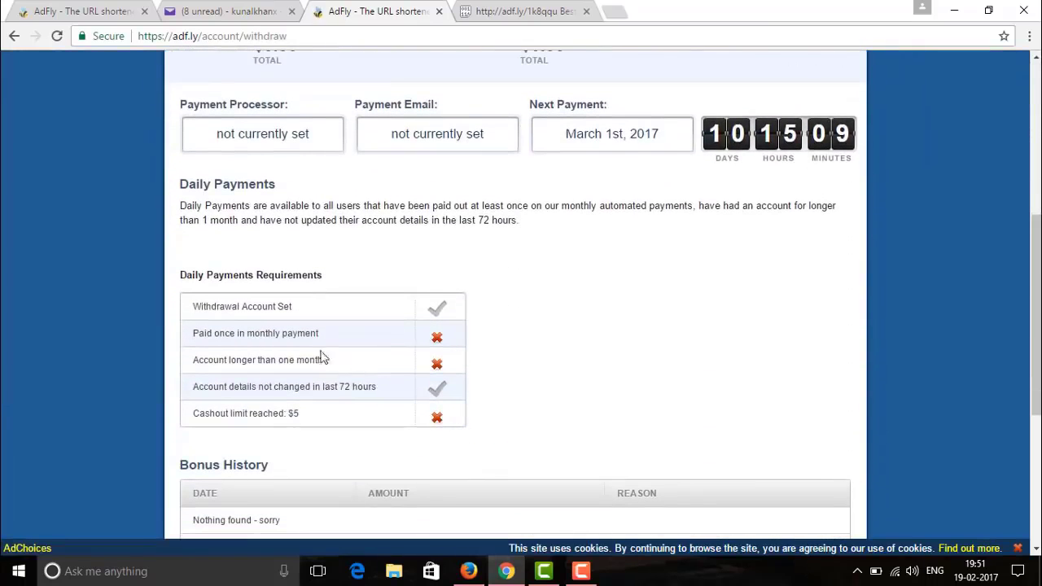
pyautogui.scroll(4, 337, 360)
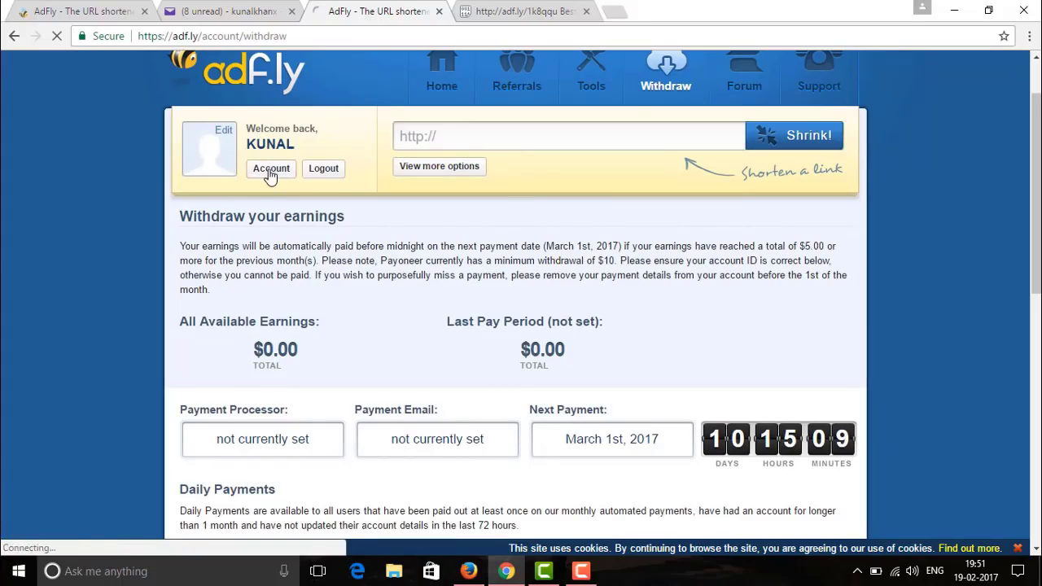
# Step: Look through the Account details page, then go back to the Home dashboard
pyautogui.click(270, 176)
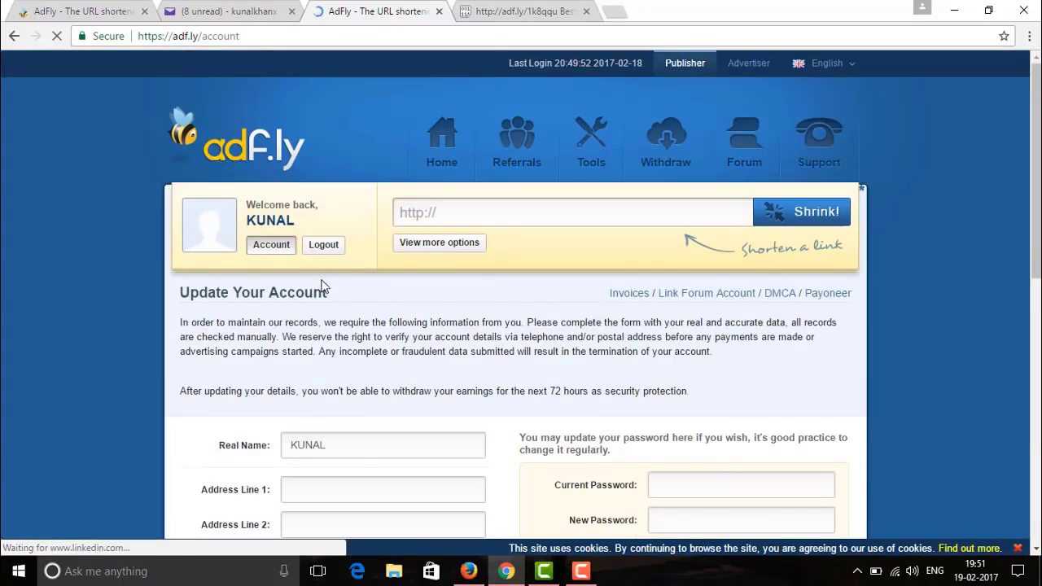
pyautogui.scroll(-2, 325, 284)
pyautogui.scroll(-1, 326, 284)
pyautogui.scroll(-3, 325, 285)
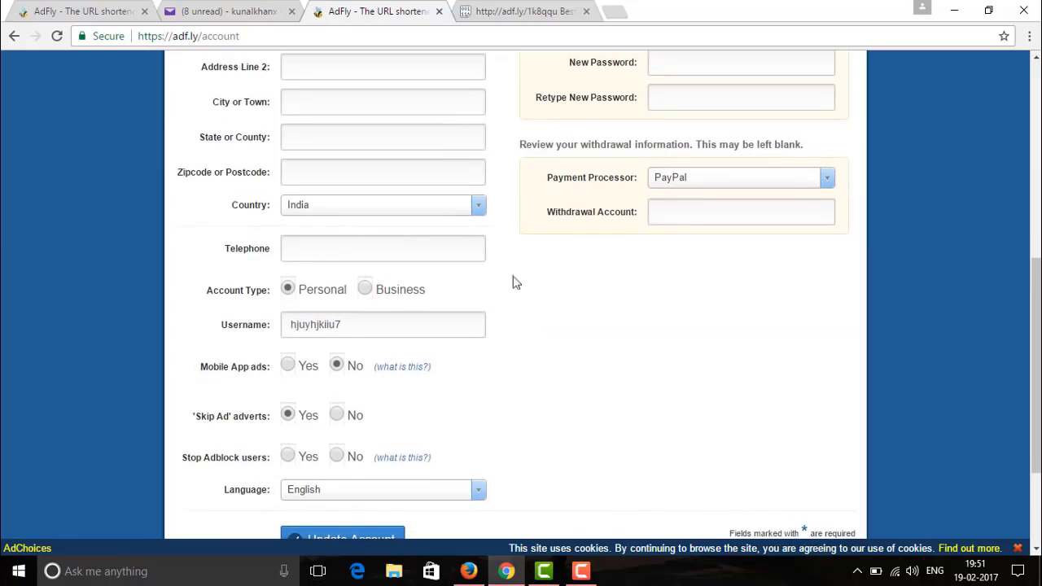
pyautogui.scroll(-1, 567, 277)
pyautogui.scroll(5, 567, 277)
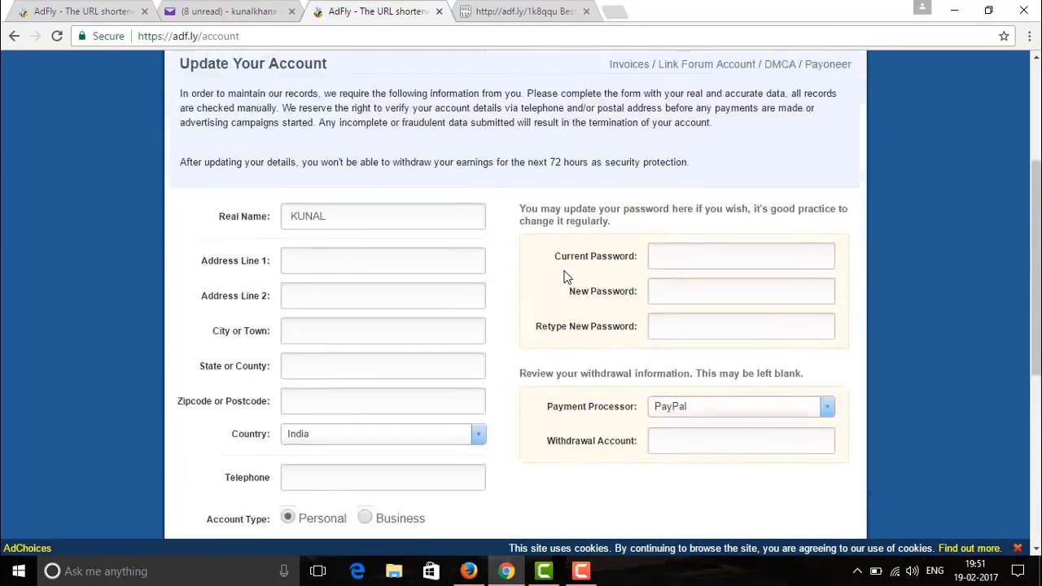
pyautogui.scroll(1, 567, 278)
pyautogui.scroll(2, 567, 278)
pyautogui.click(458, 168)
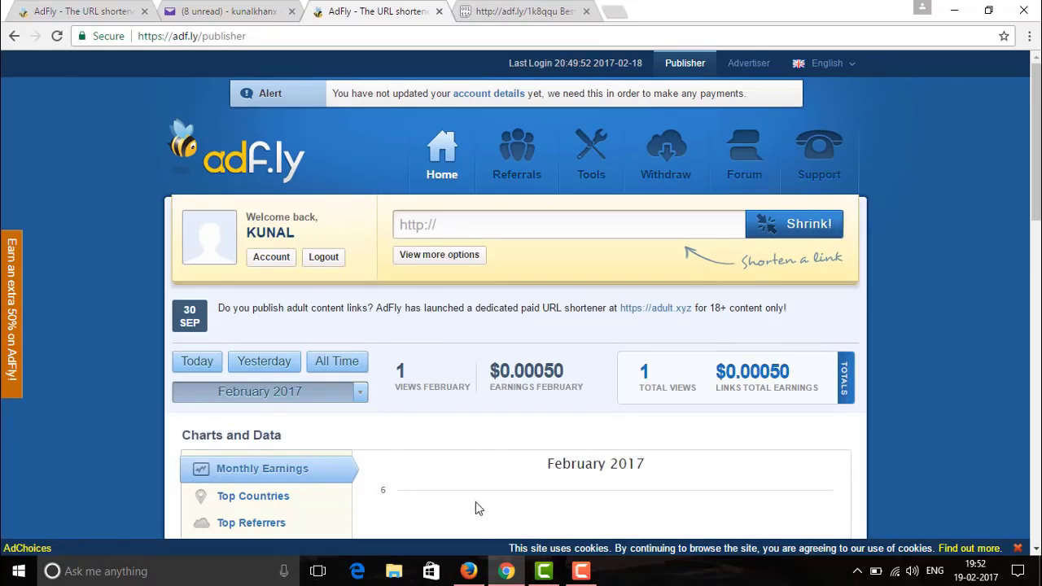
# Step: Switch to Firefox and review the other account's charts: 95,129 views, $91.00708 earned
pyautogui.click(468, 571)
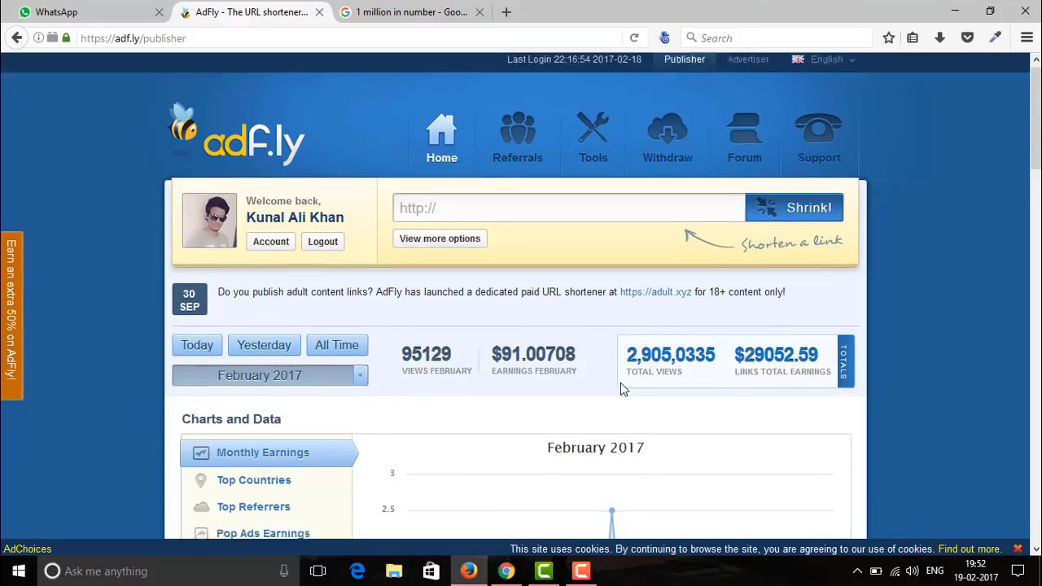
pyautogui.scroll(-5, 620, 383)
pyautogui.scroll(-2, 620, 383)
pyautogui.scroll(-2, 621, 383)
pyautogui.scroll(4, 620, 383)
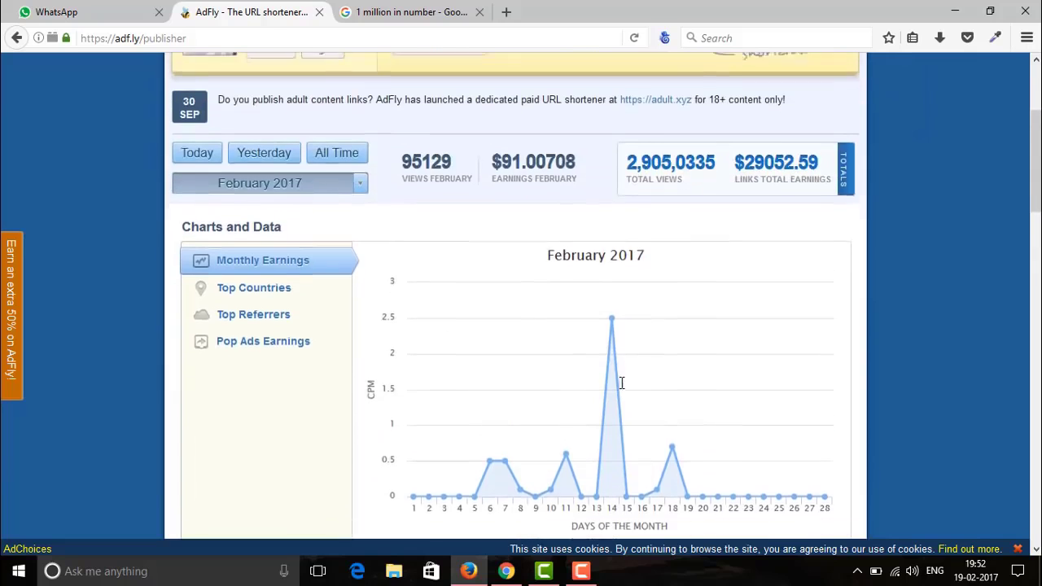
pyautogui.scroll(4, 620, 389)
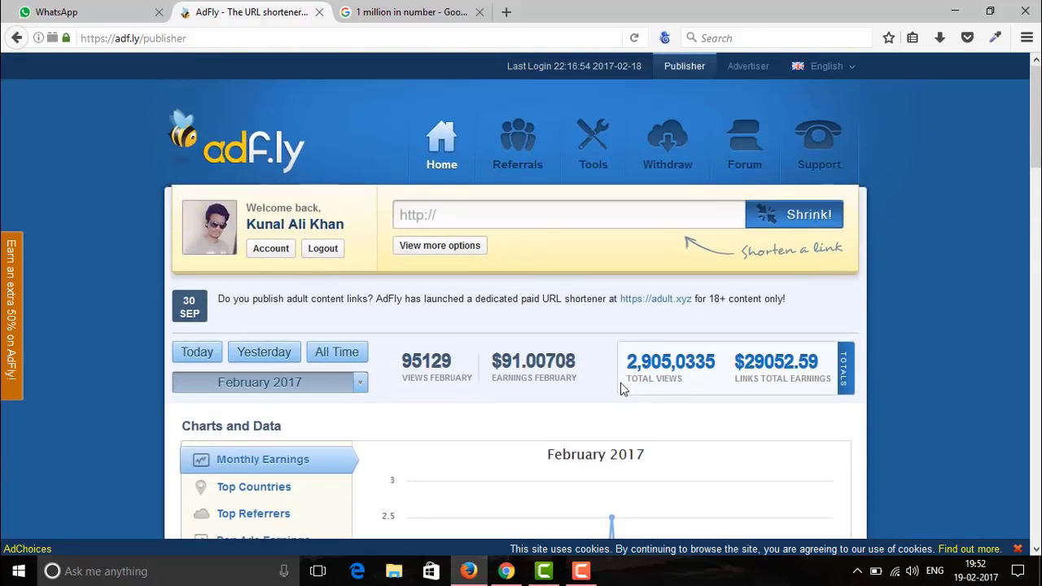